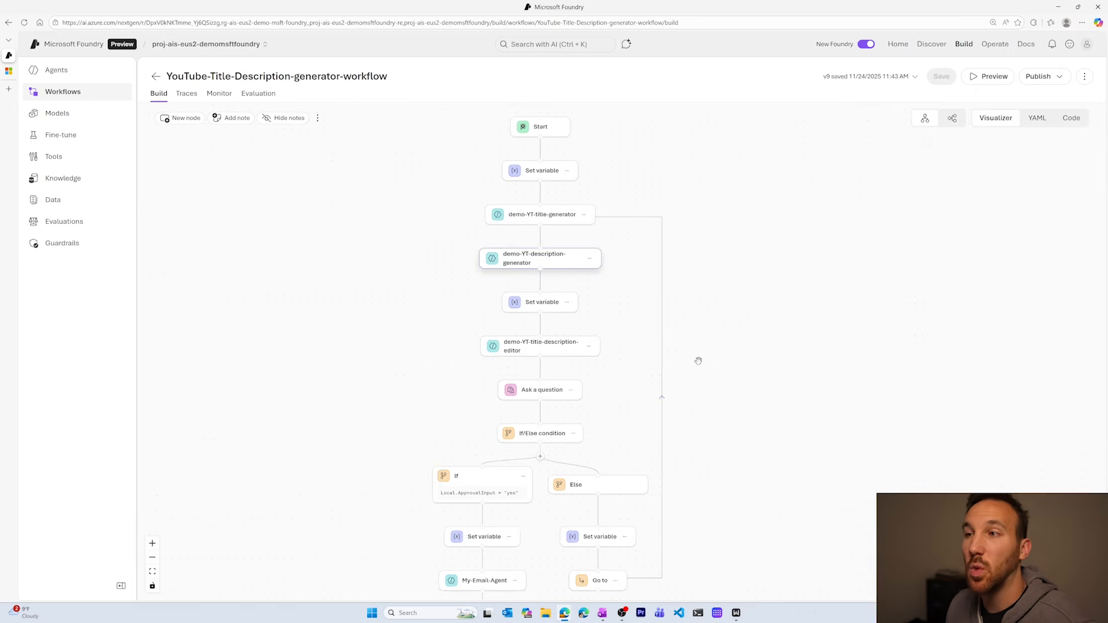
Examine the workflow from its start node through the title, description and editor agents to the If/Else branches and the Go to loop.
{"action": "mouse_move", "coordinate": [683, 259]}
{"action": "left_mouse_down"}
{"action": "mouse_move", "coordinate": [691, 292]}
{"action": "mouse_move", "coordinate": [684, 271]}
{"action": "left_mouse_up"}
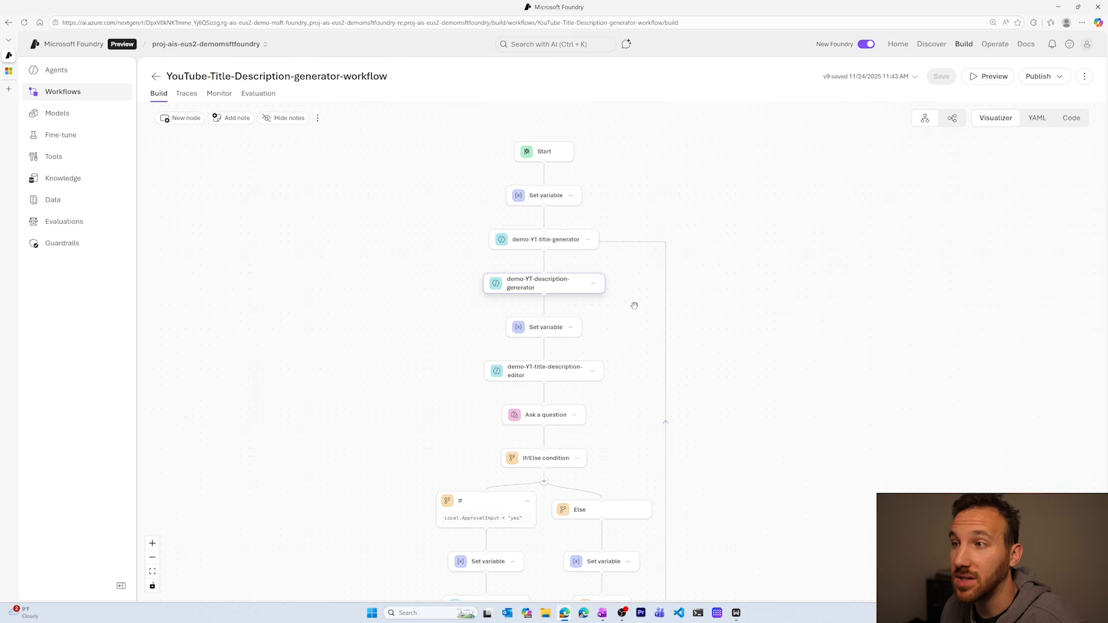
{"action": "left_click_drag", "start_coordinate": [633, 304], "coordinate": [612, 170]}
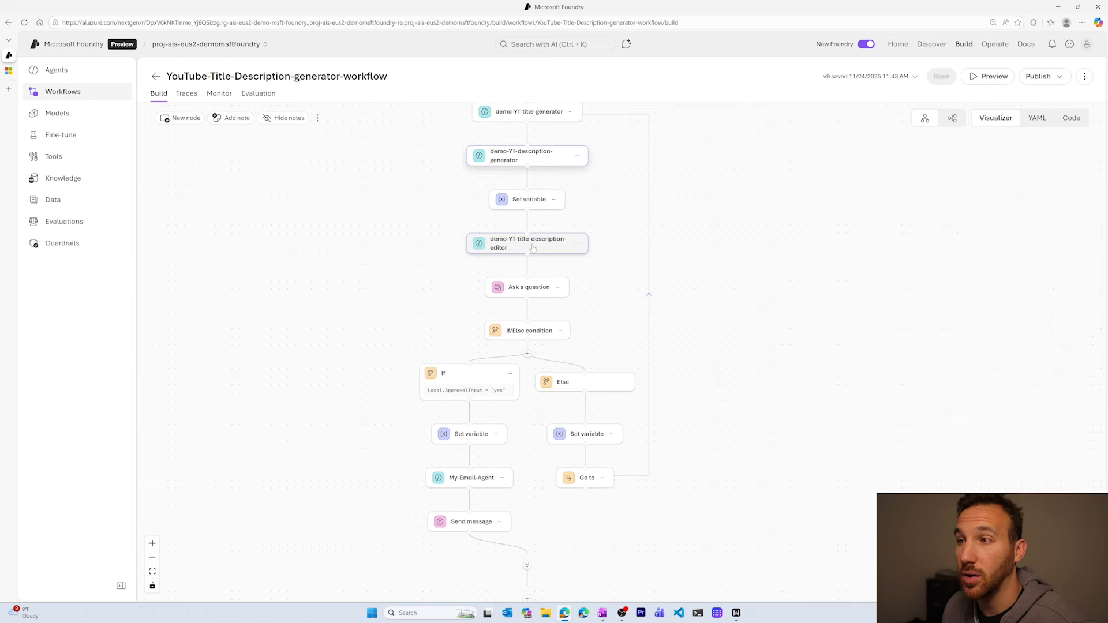
{"action": "left_click_drag", "start_coordinate": [604, 258], "coordinate": [596, 226]}
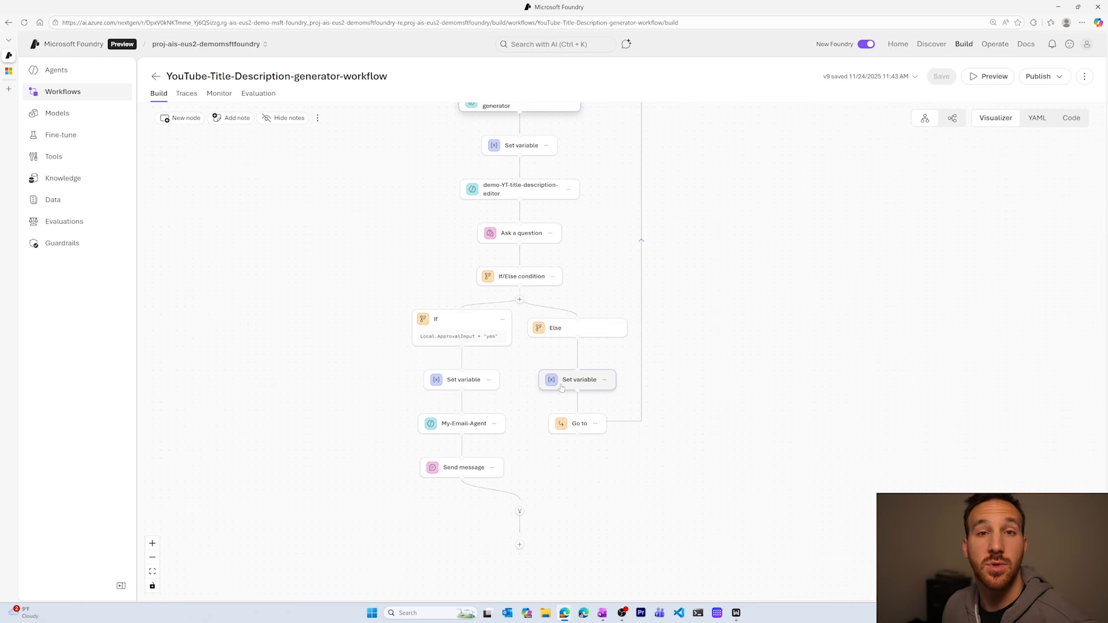
{"action": "scroll", "coordinate": [675, 329], "scroll_direction": "up", "scroll_amount": 3}
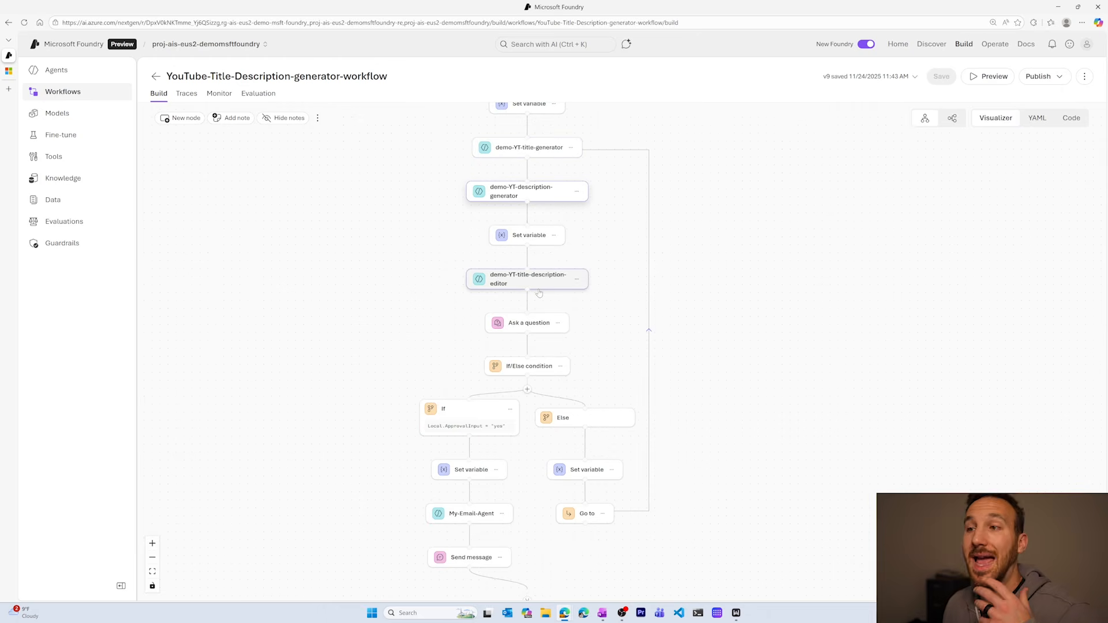
{"action": "scroll", "coordinate": [588, 283], "scroll_direction": "down", "scroll_amount": 3}
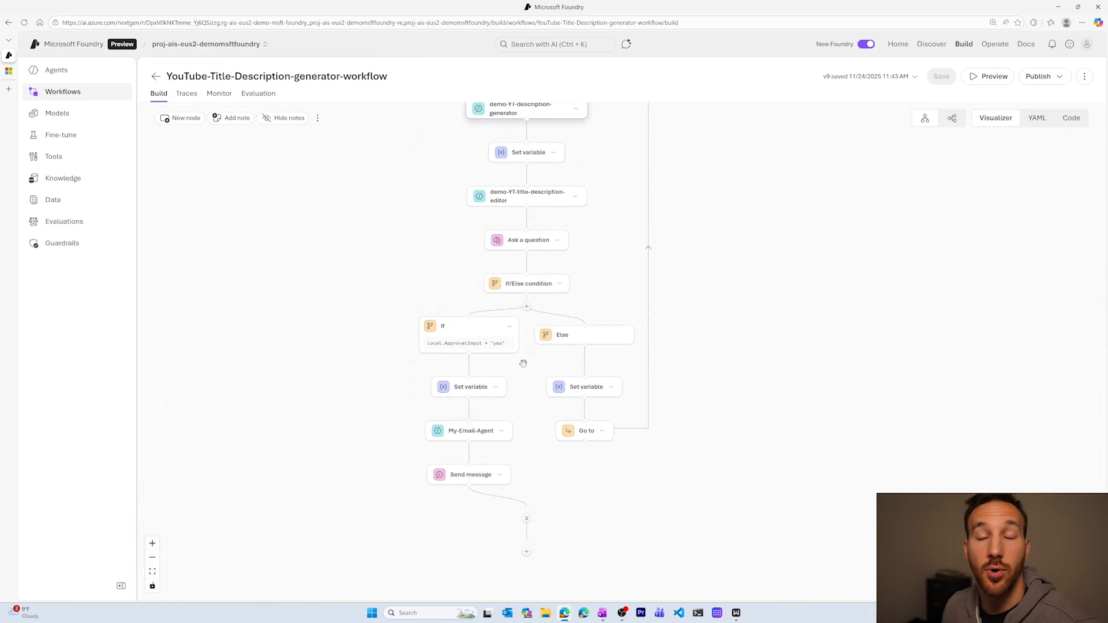
{"action": "scroll", "coordinate": [523, 365], "scroll_direction": "down", "scroll_amount": 2}
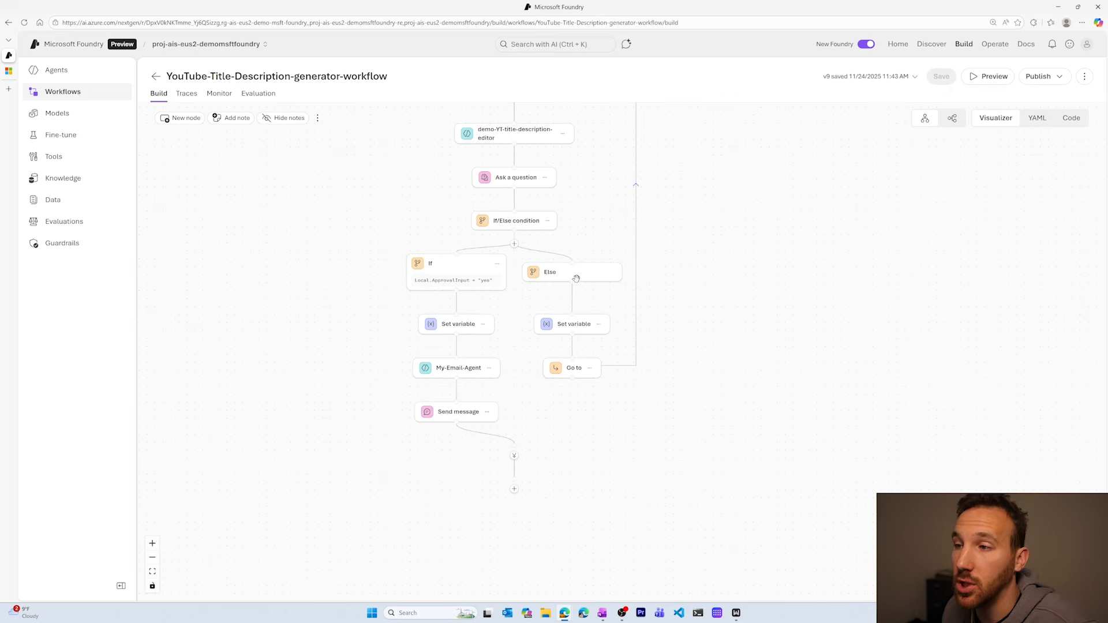
{"action": "scroll", "coordinate": [697, 217], "scroll_direction": "down", "scroll_amount": 2}
{"action": "left_click_drag", "start_coordinate": [698, 217], "coordinate": [685, 362]}
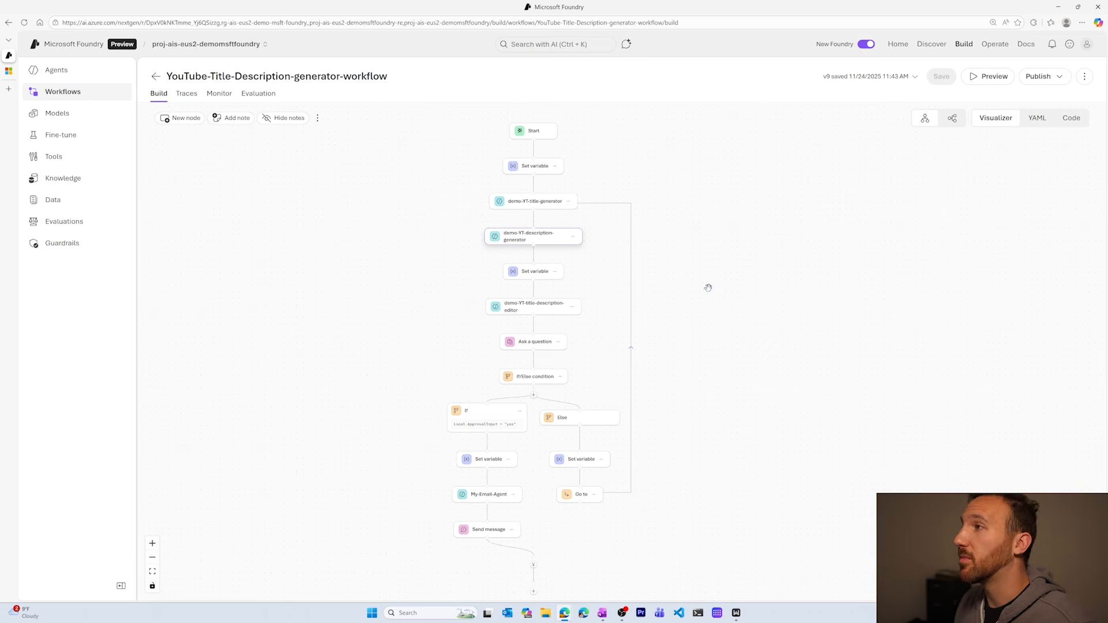
Publish version v9 of the YouTube title and description workflow as a workflow app.
{"action": "left_click", "coordinate": [1060, 78]}
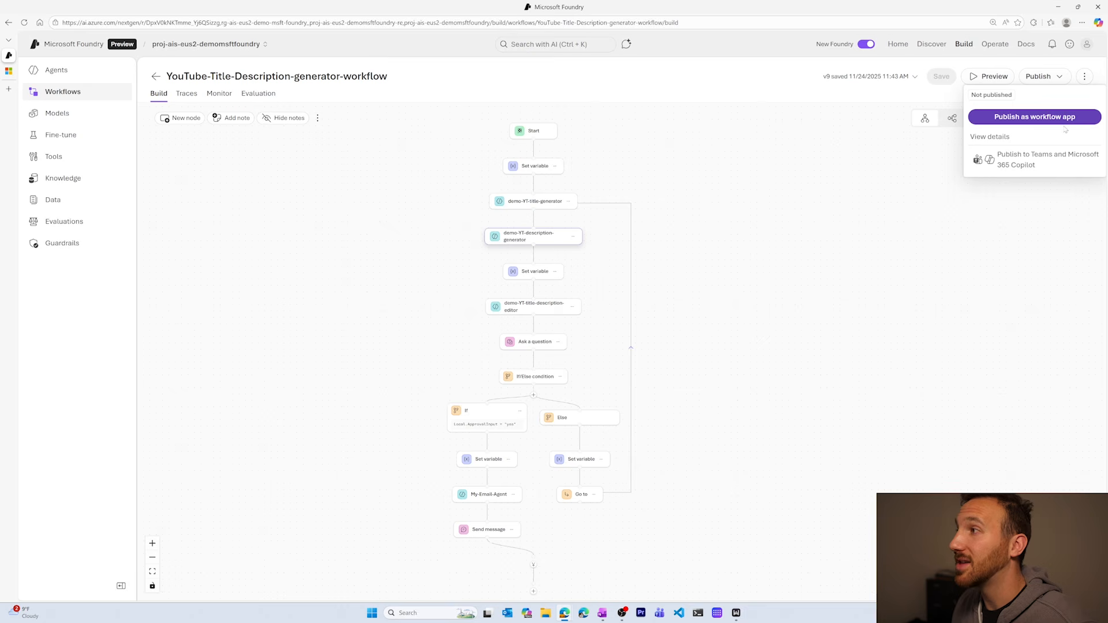
{"action": "mouse_move", "coordinate": [1004, 151]}
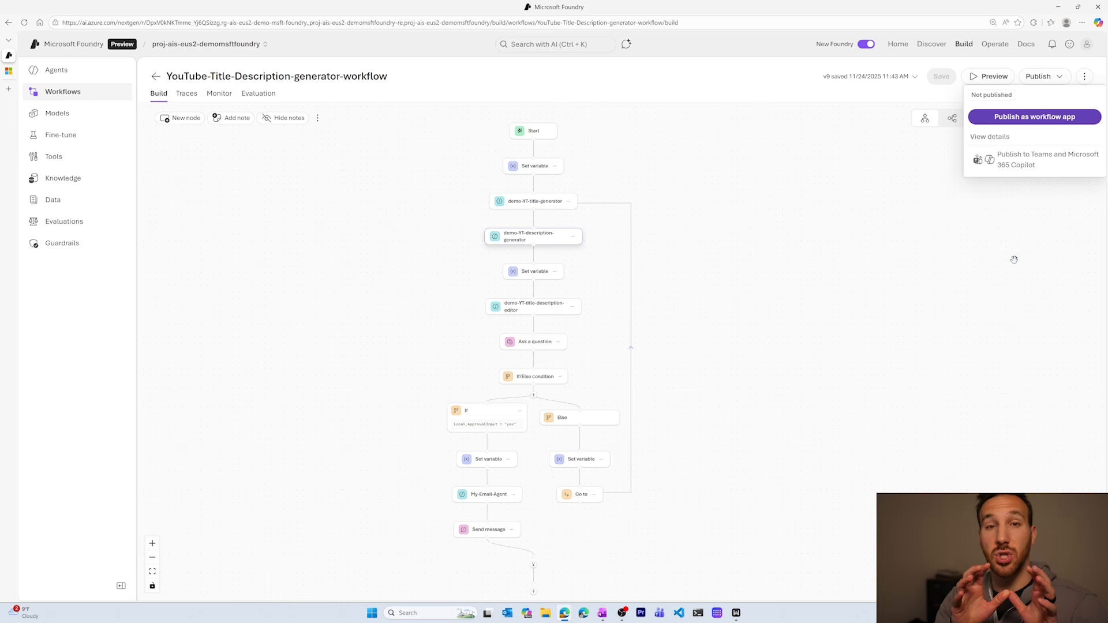
{"action": "left_click", "coordinate": [1055, 120]}
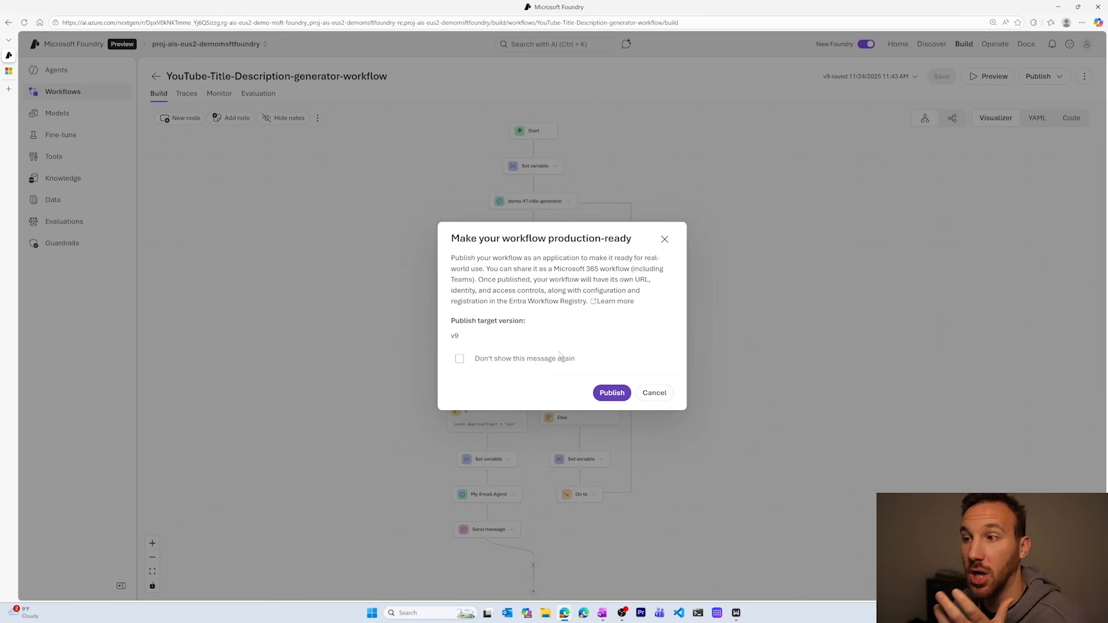
{"action": "left_click", "coordinate": [612, 394]}
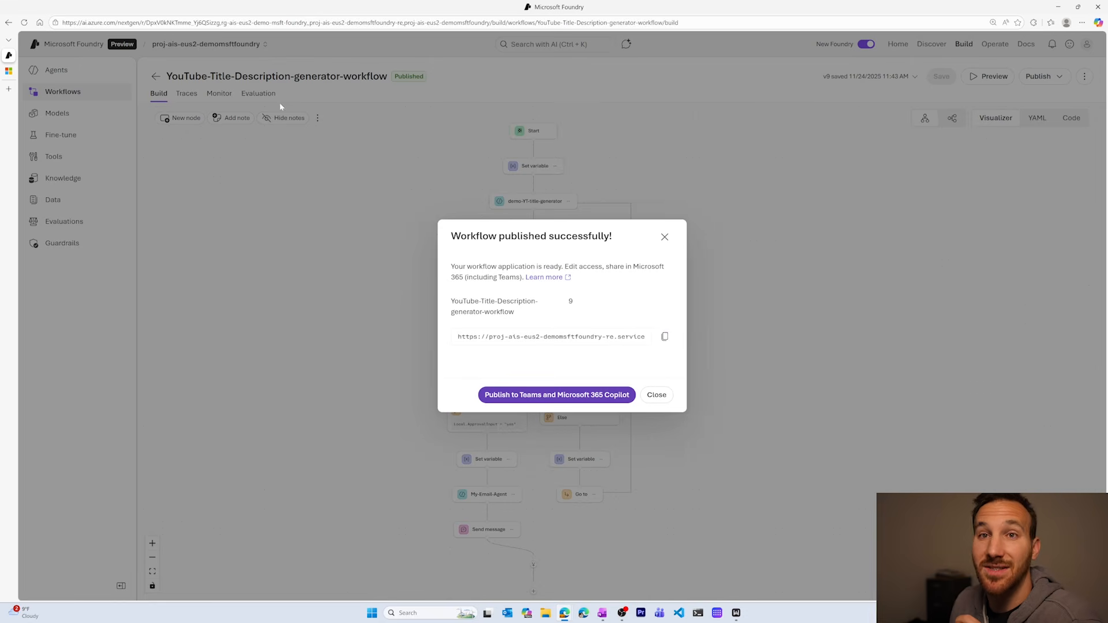
Switch to the Microsoft Learn article on publishing agents and examine the Responses protocol endpoint URL for agent applications.
{"action": "left_click", "coordinate": [10, 71]}
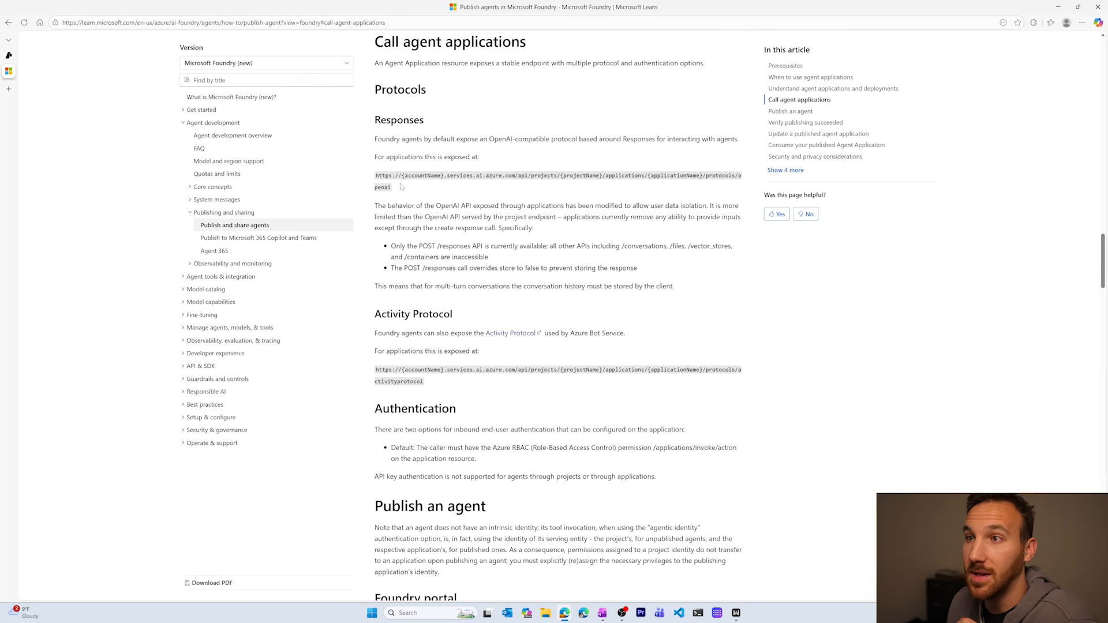
{"action": "left_click_drag", "start_coordinate": [401, 187], "coordinate": [377, 175]}
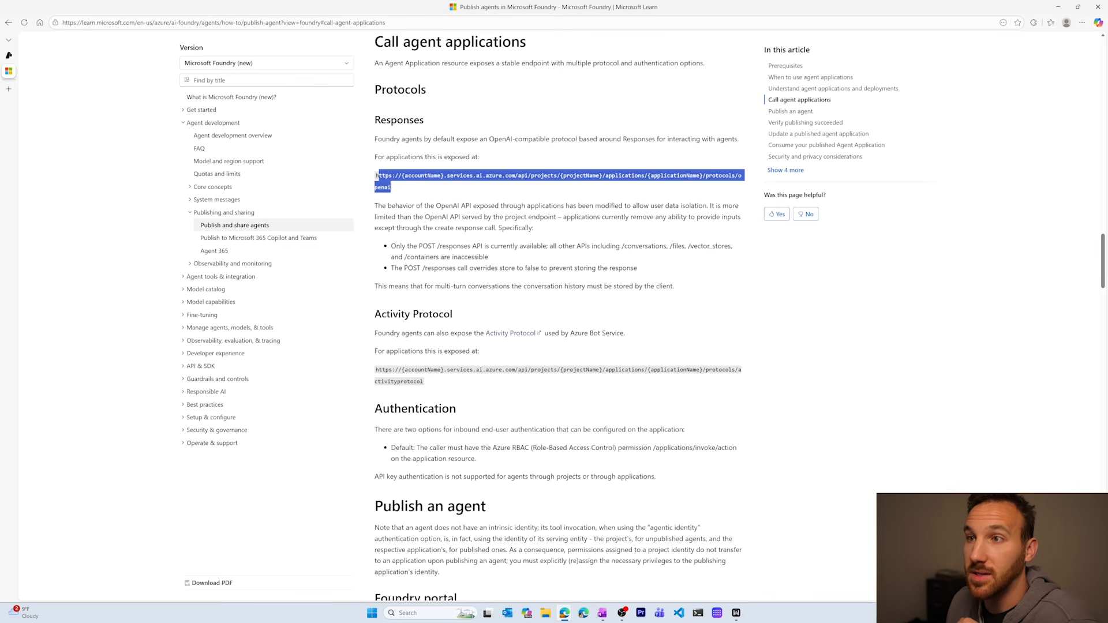
{"action": "left_click", "coordinate": [427, 191]}
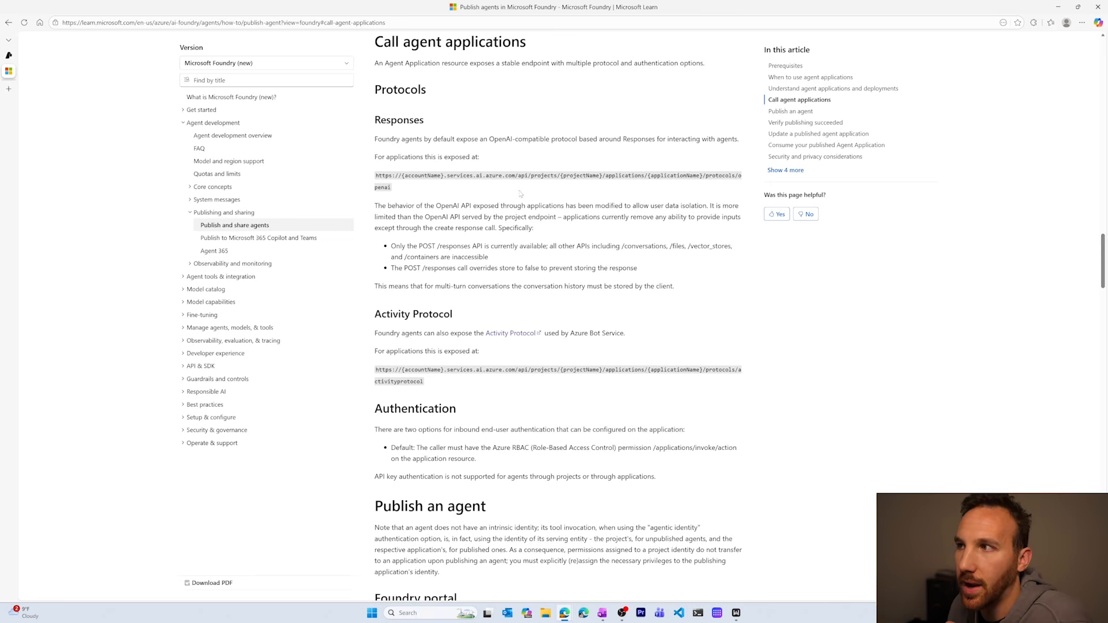
Return to Microsoft Foundry, open the workflow's publishing form for Teams and Microsoft 365 Copilot, and check the Azure Bot Services options.
{"action": "left_click", "coordinate": [10, 56]}
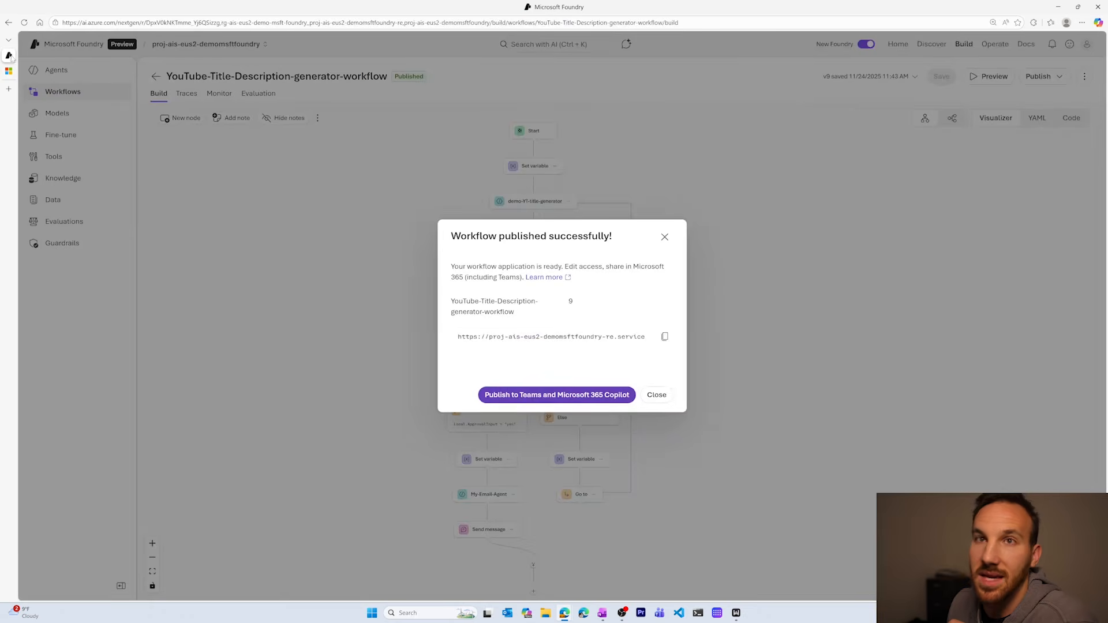
{"action": "left_click", "coordinate": [558, 397]}
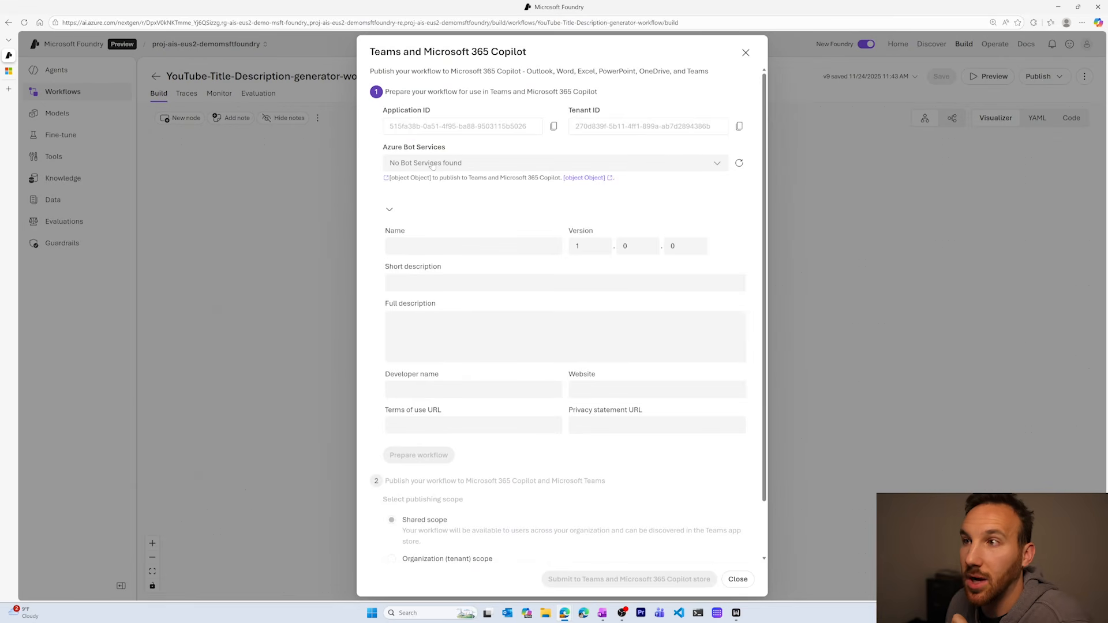
{"action": "left_click", "coordinate": [717, 165]}
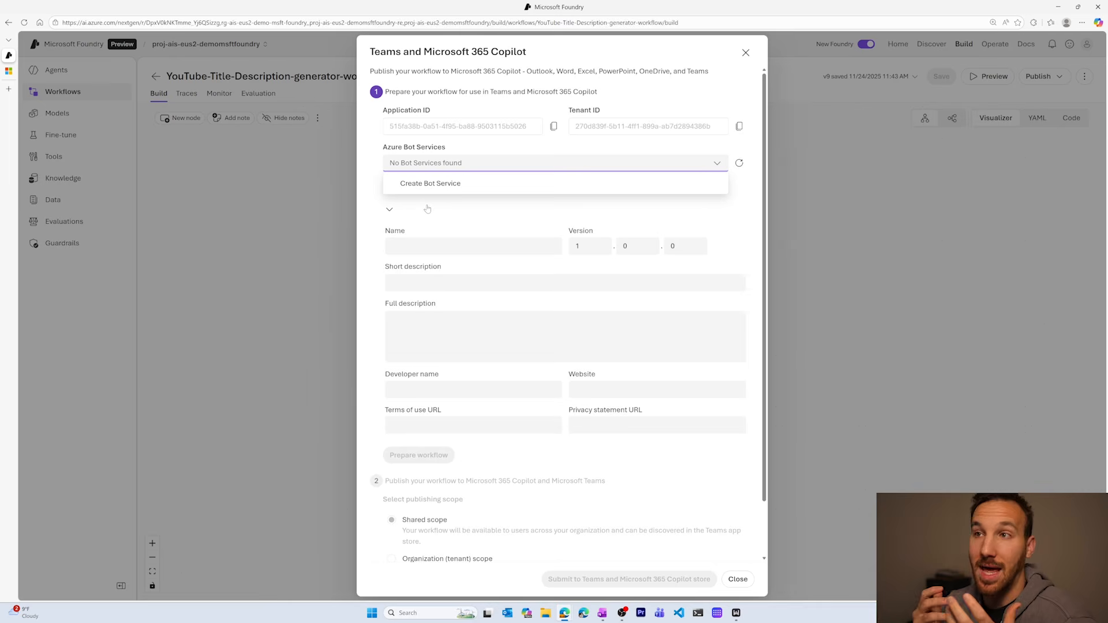
{"action": "left_click", "coordinate": [431, 211]}
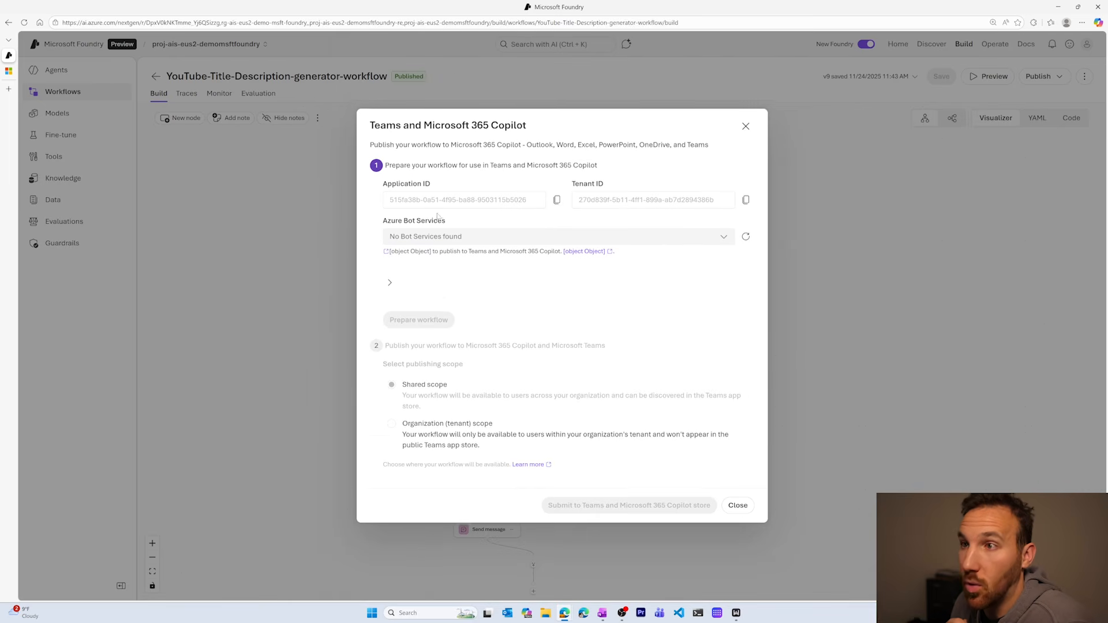
{"action": "left_click", "coordinate": [392, 286]}
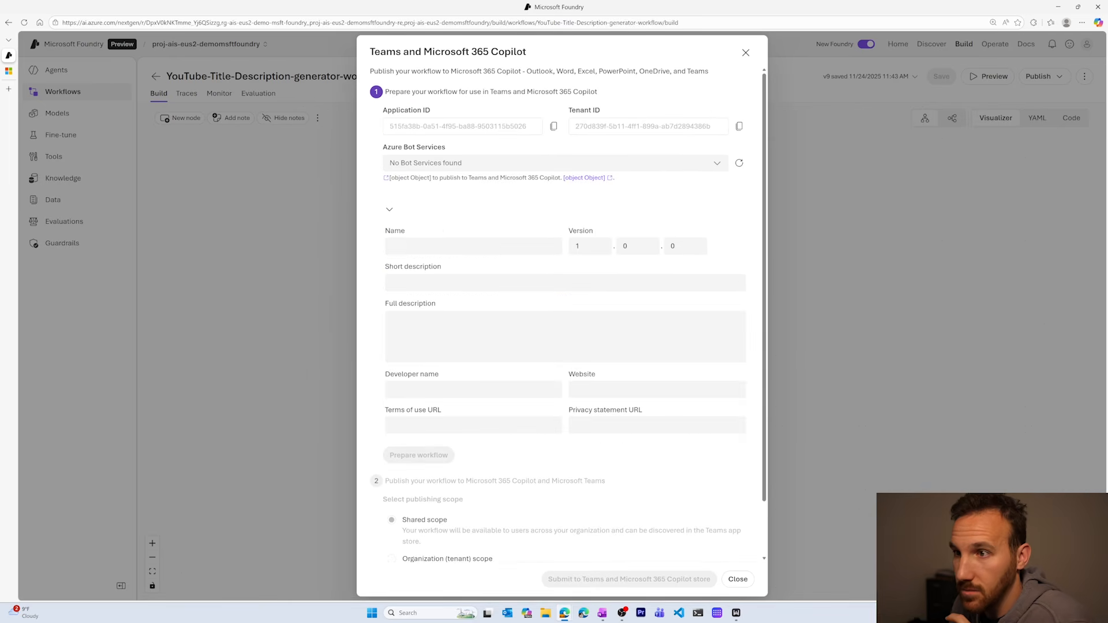
Enter YT-title-description-generator as the app name for the Teams and Microsoft 365 Copilot publication.
{"action": "left_click", "coordinate": [473, 247]}
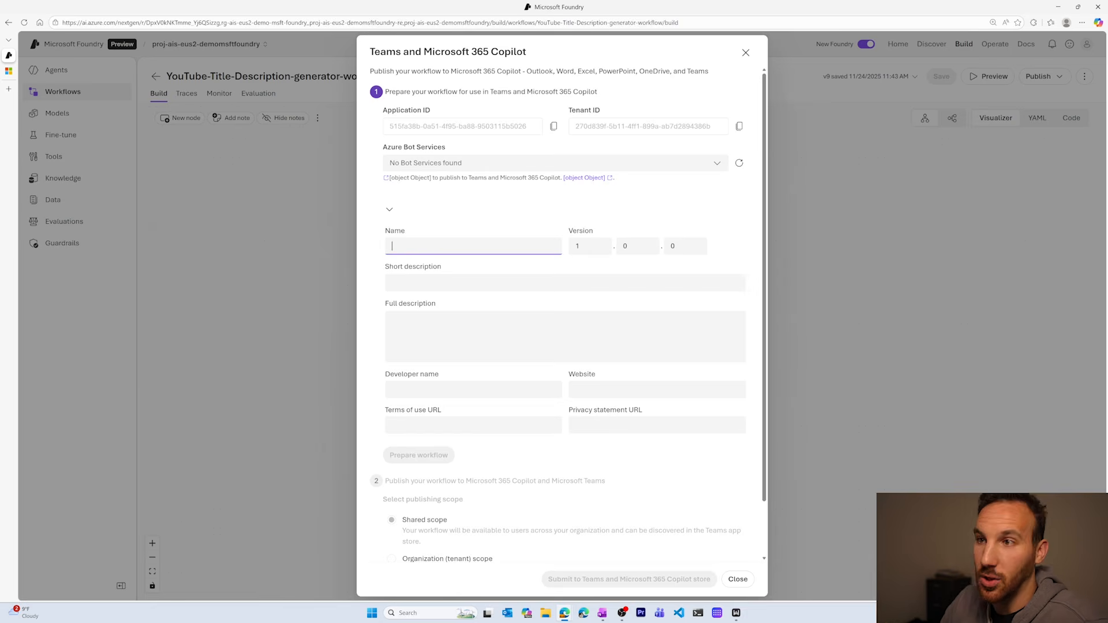
{"action": "type", "text": "YT"}
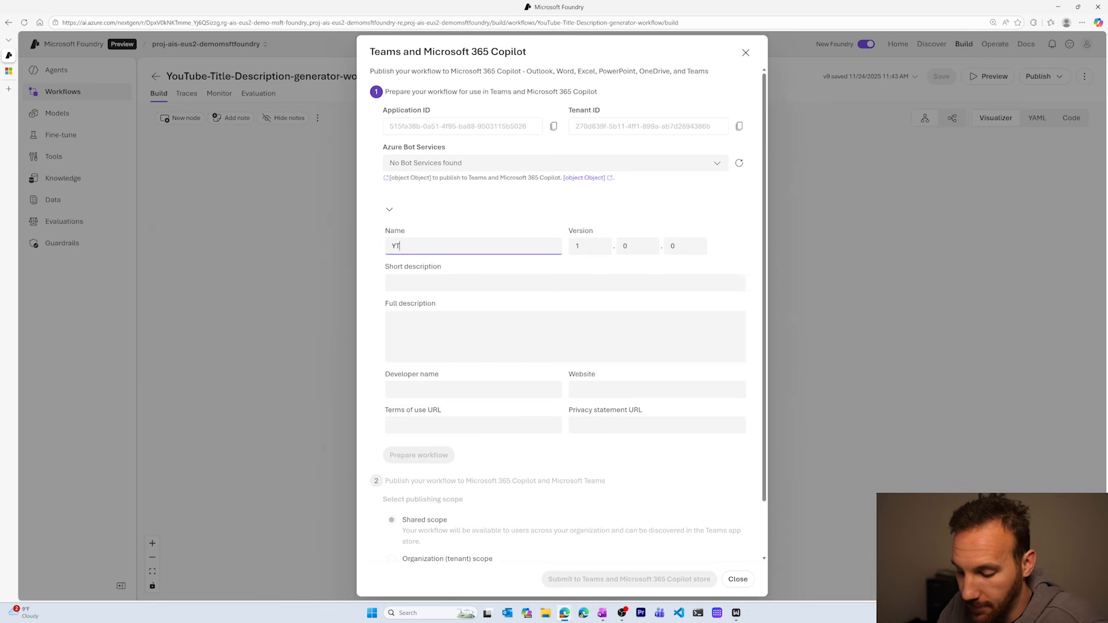
{"action": "type", "text": "-tit"}
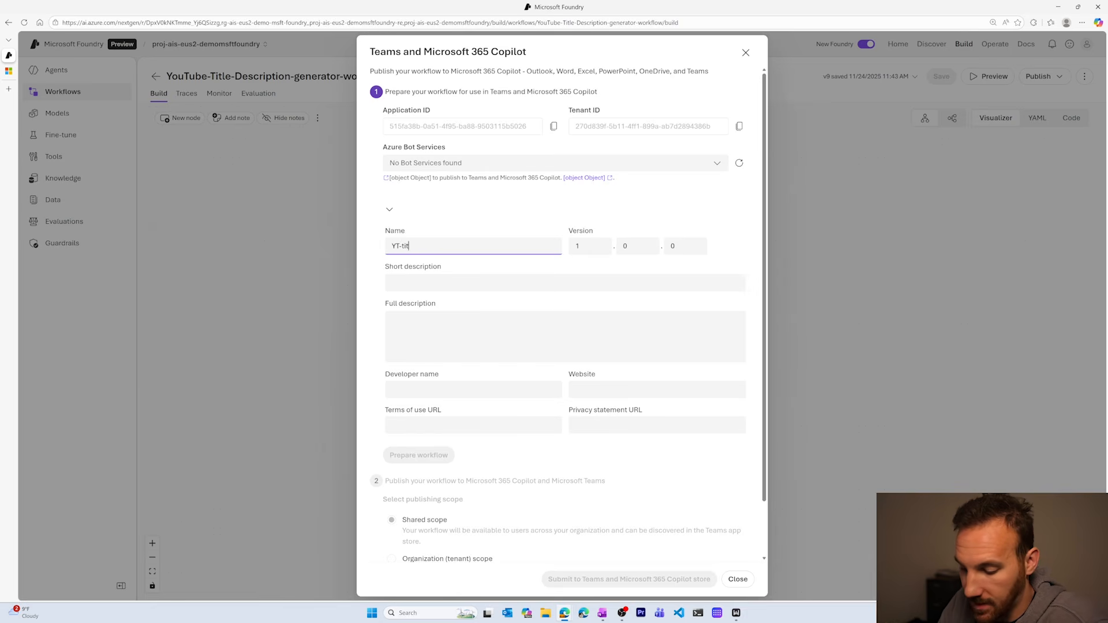
{"action": "type", "text": "le-desc"}
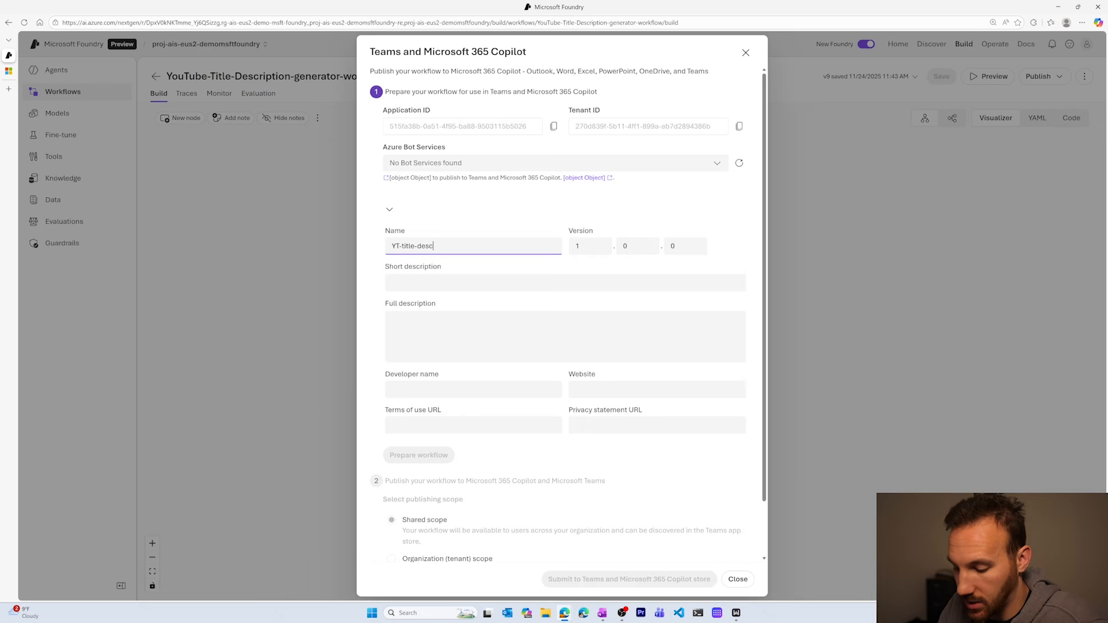
{"action": "type", "text": "riptio"}
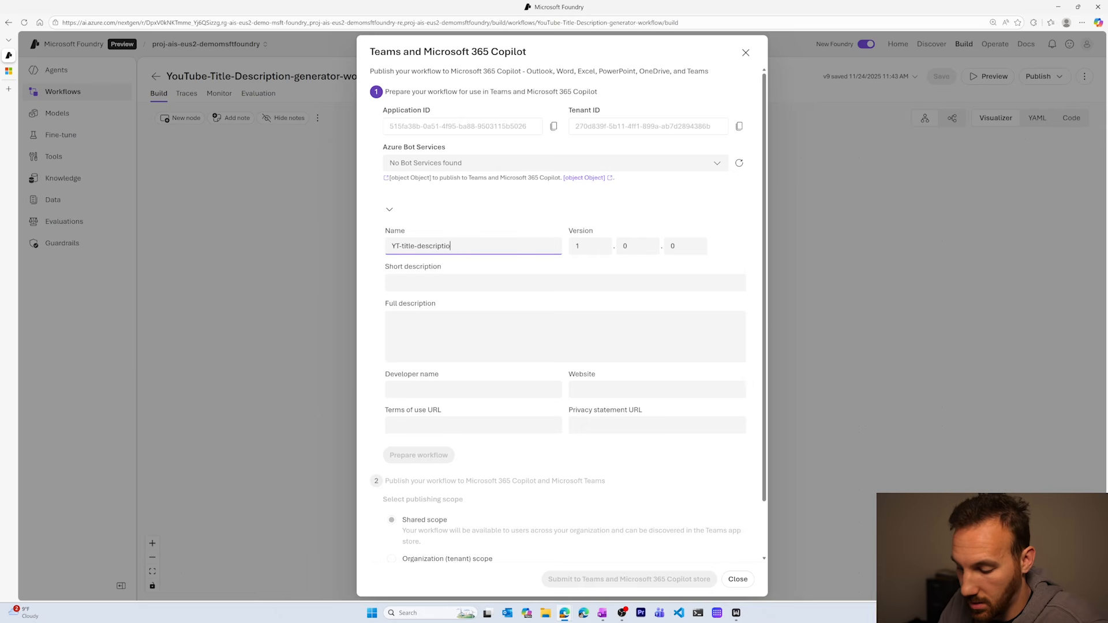
{"action": "type", "text": "n-gener"}
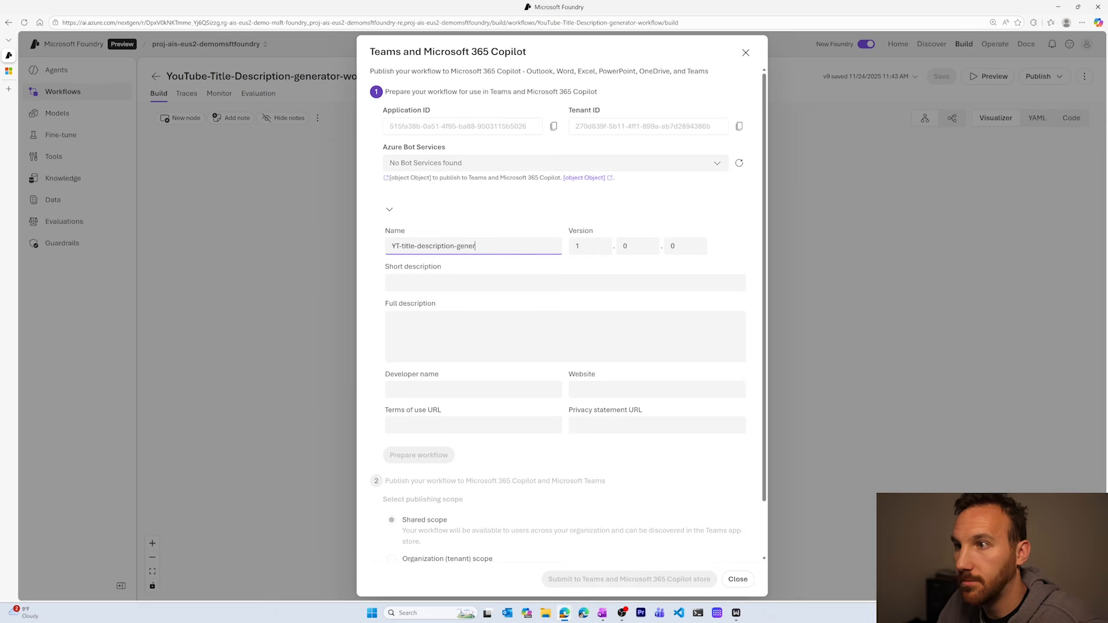
{"action": "type", "text": "er"}
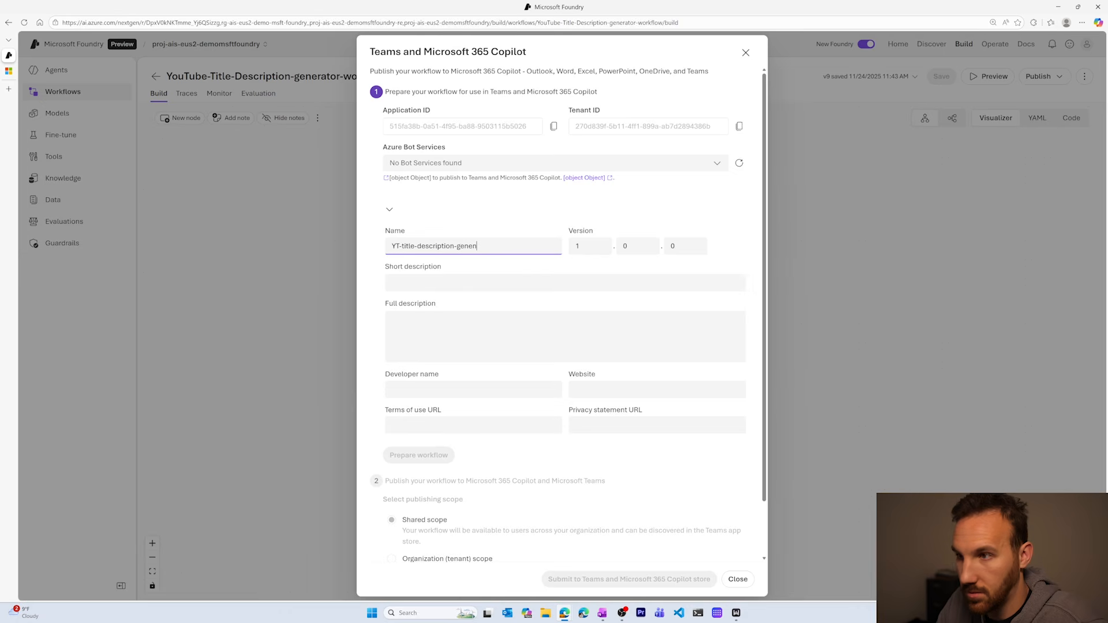
{"action": "type", "text": "e"}
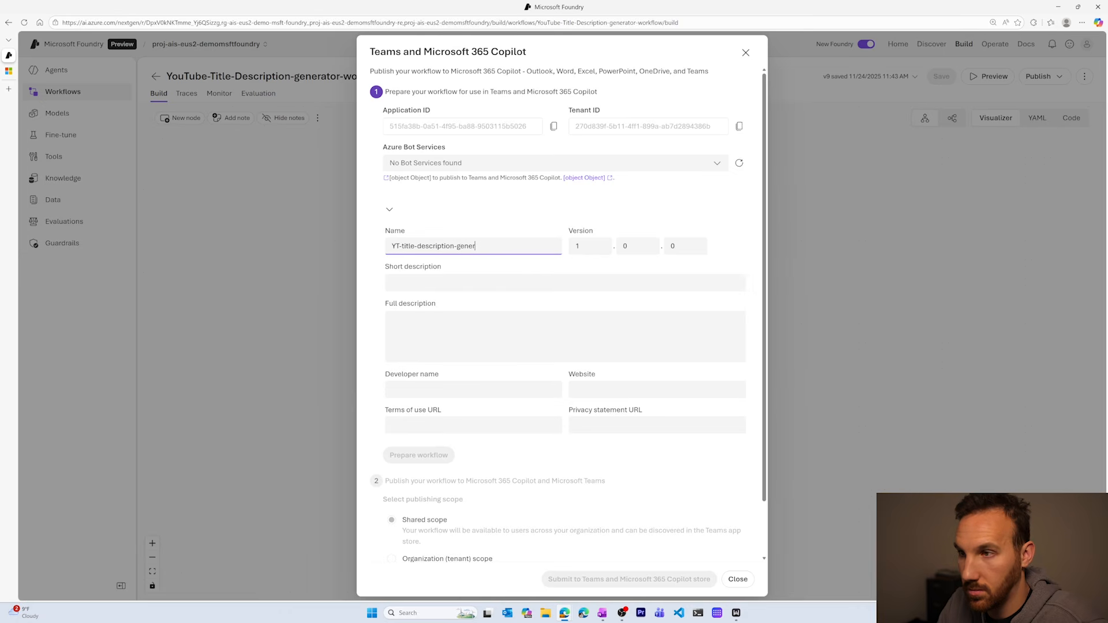
{"action": "type", "text": "ator"}
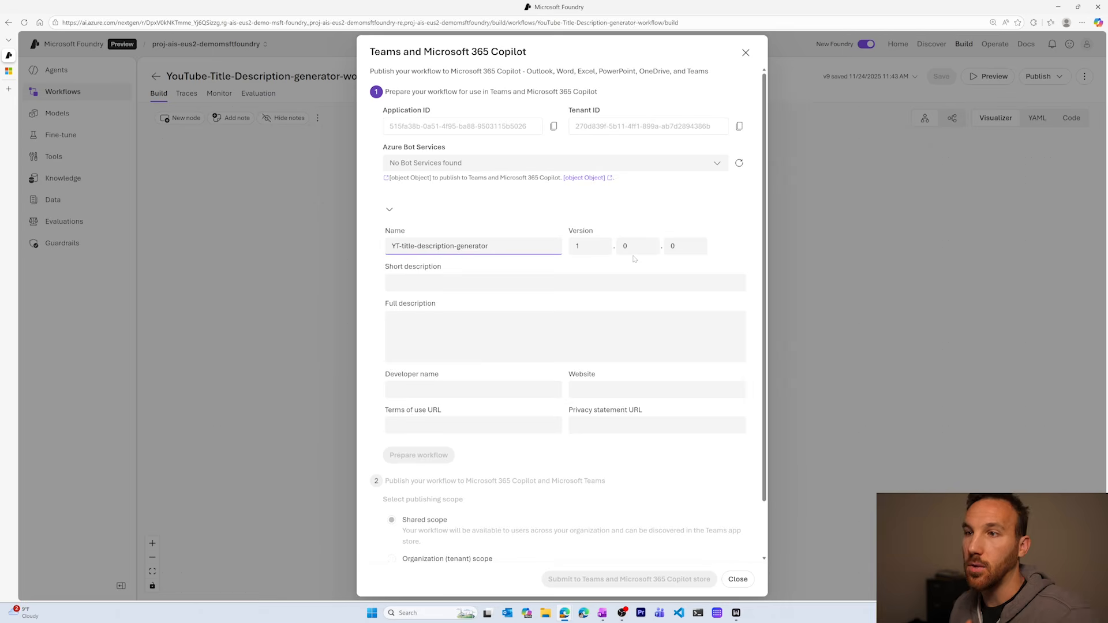
Fill in the short description with "My Short description" and the full description with "Full Long Description".
{"action": "left_click", "coordinate": [500, 281]}
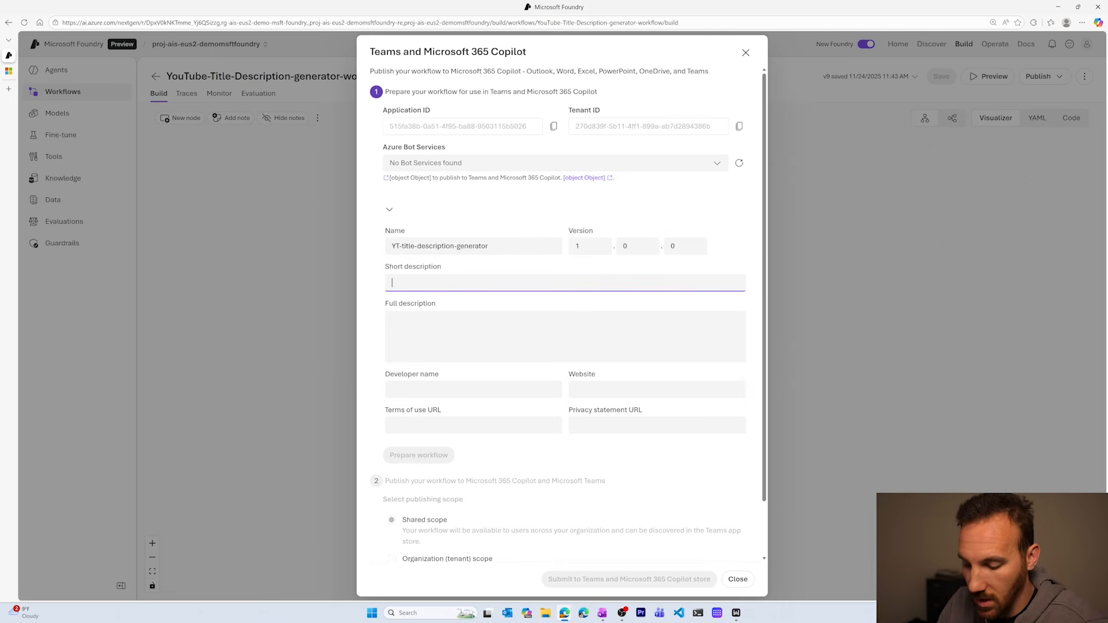
{"action": "type", "text": "My Sho"}
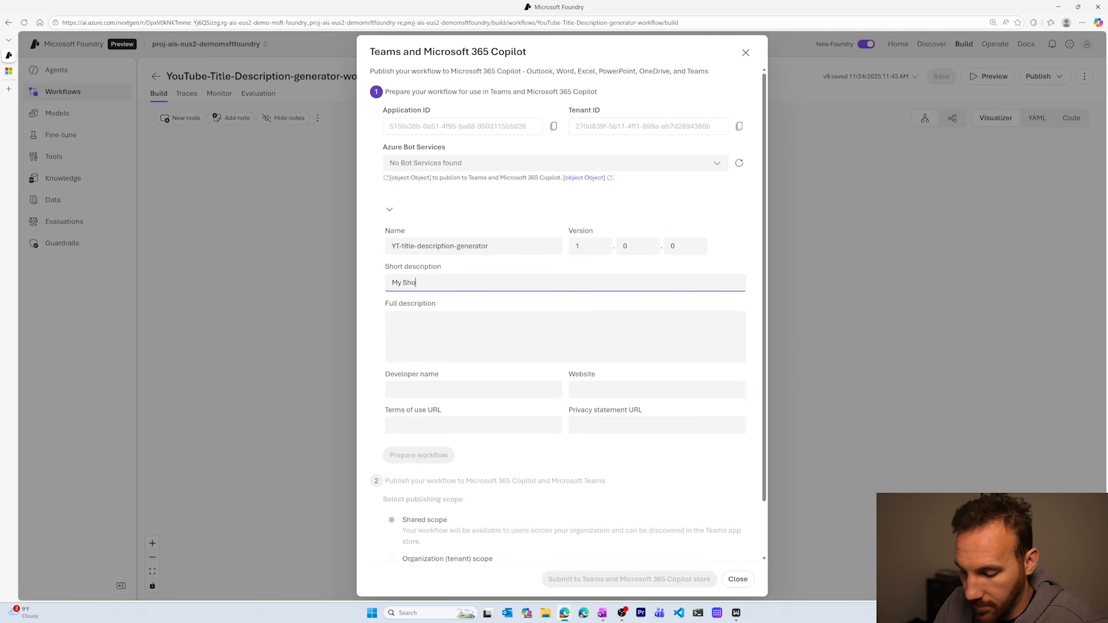
{"action": "type", "text": "rt description"}
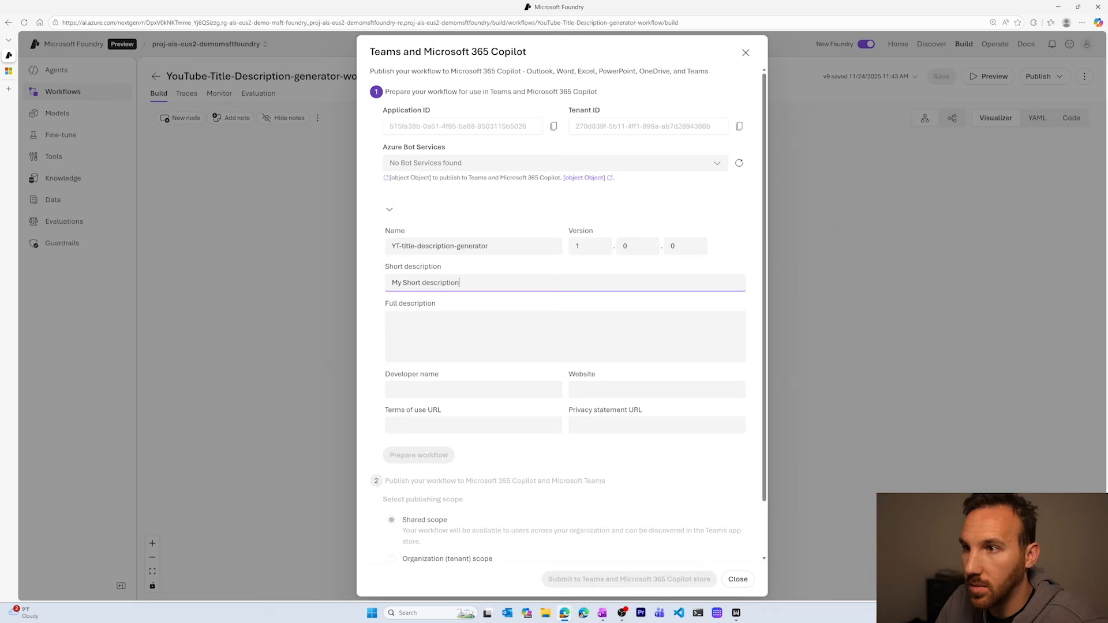
{"action": "key", "text": "Tab"}
{"action": "type", "text": "Full"}
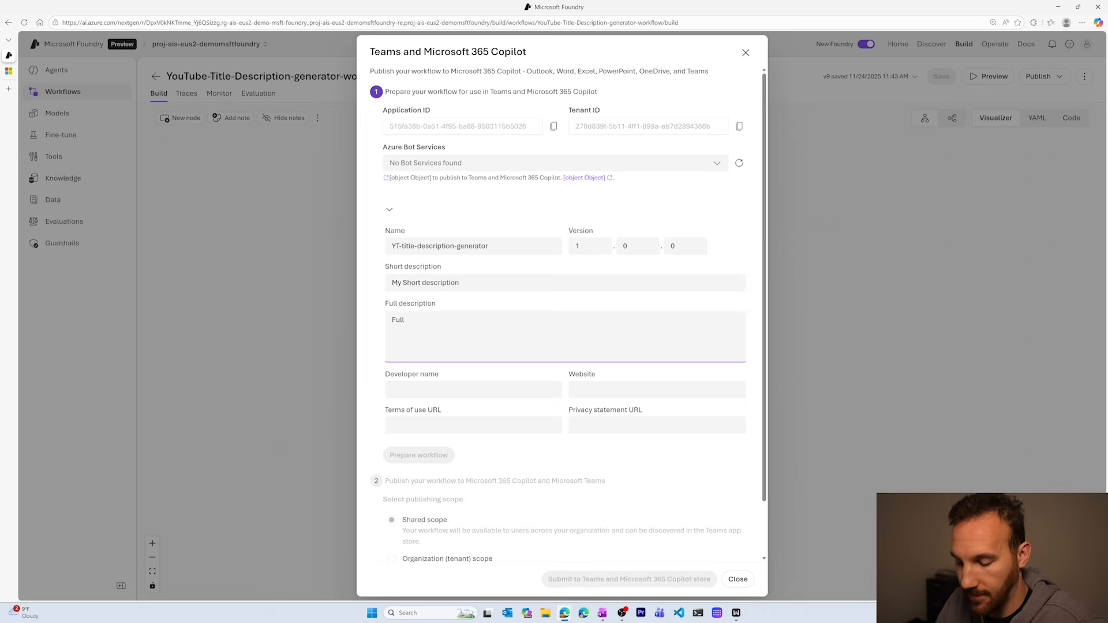
{"action": "type", "text": " Long Desc"}
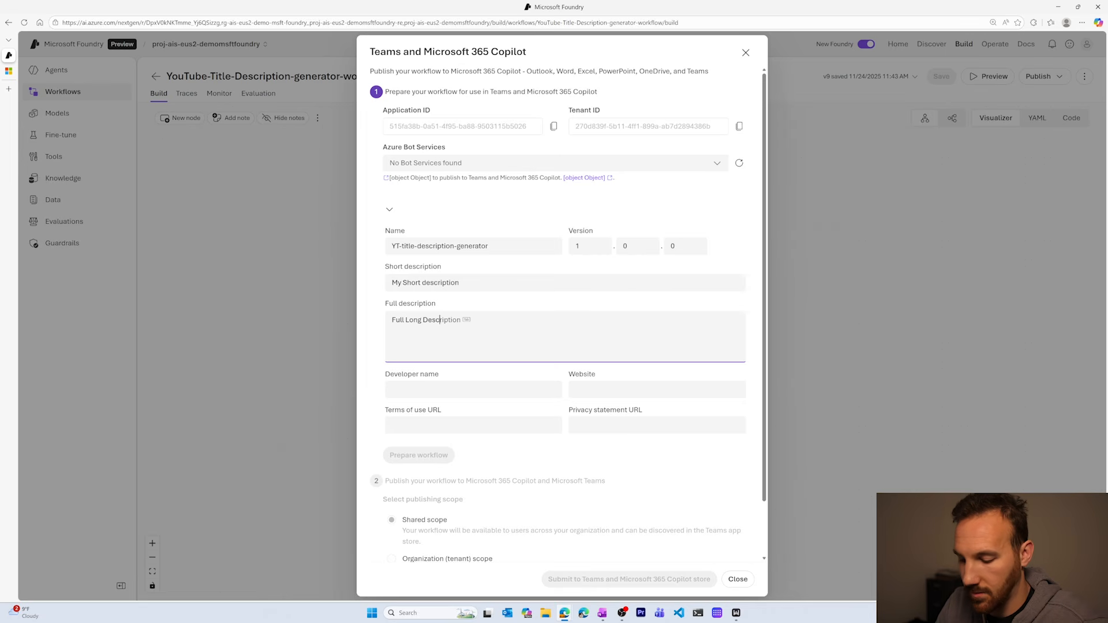
{"action": "type", "text": "ription"}
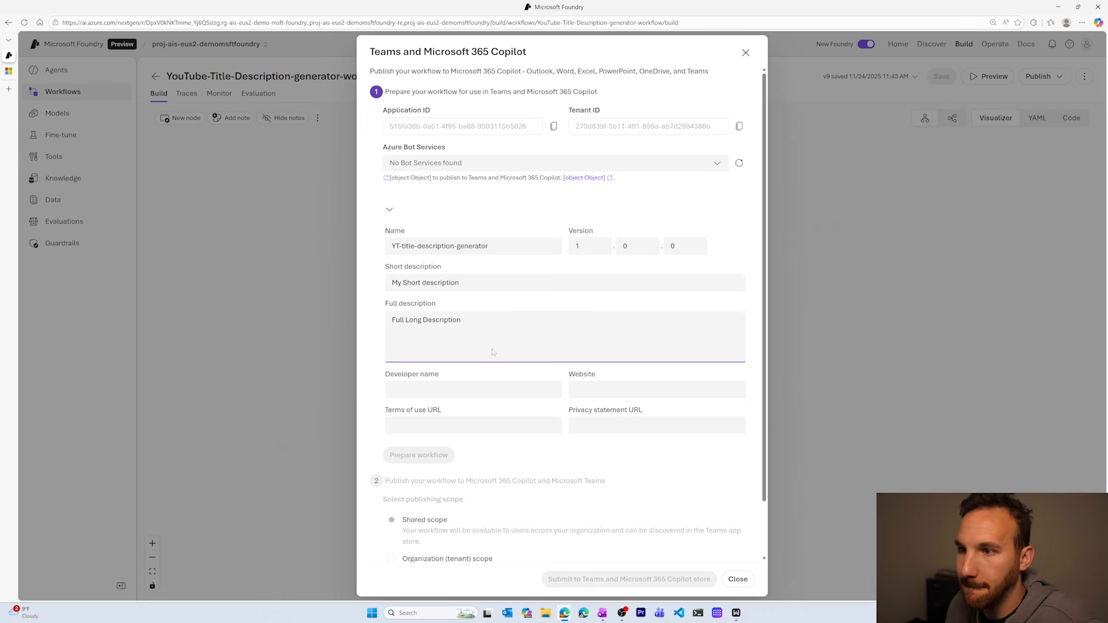
{"action": "key", "text": "Tab"}
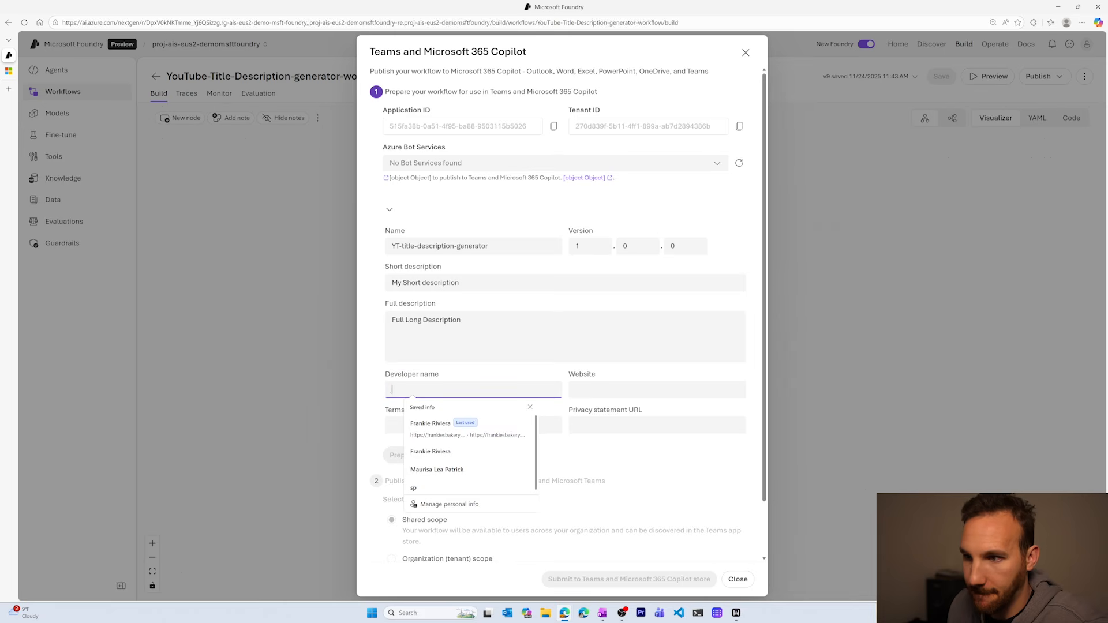
{"action": "left_click", "coordinate": [420, 431]}
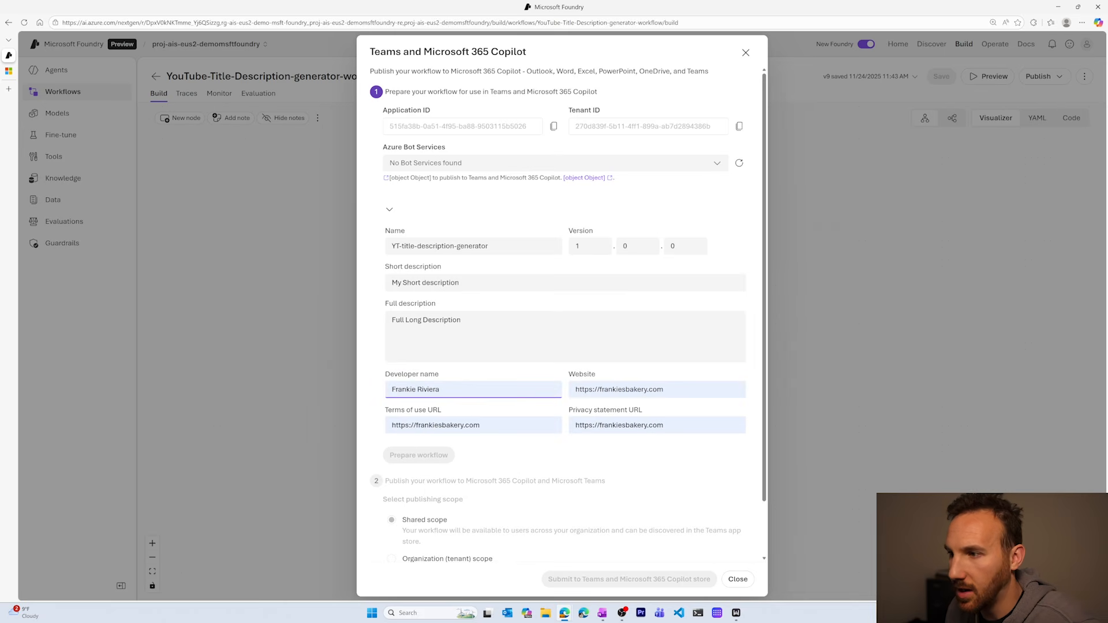
{"action": "scroll", "coordinate": [464, 445], "scroll_direction": "down", "scroll_amount": 1}
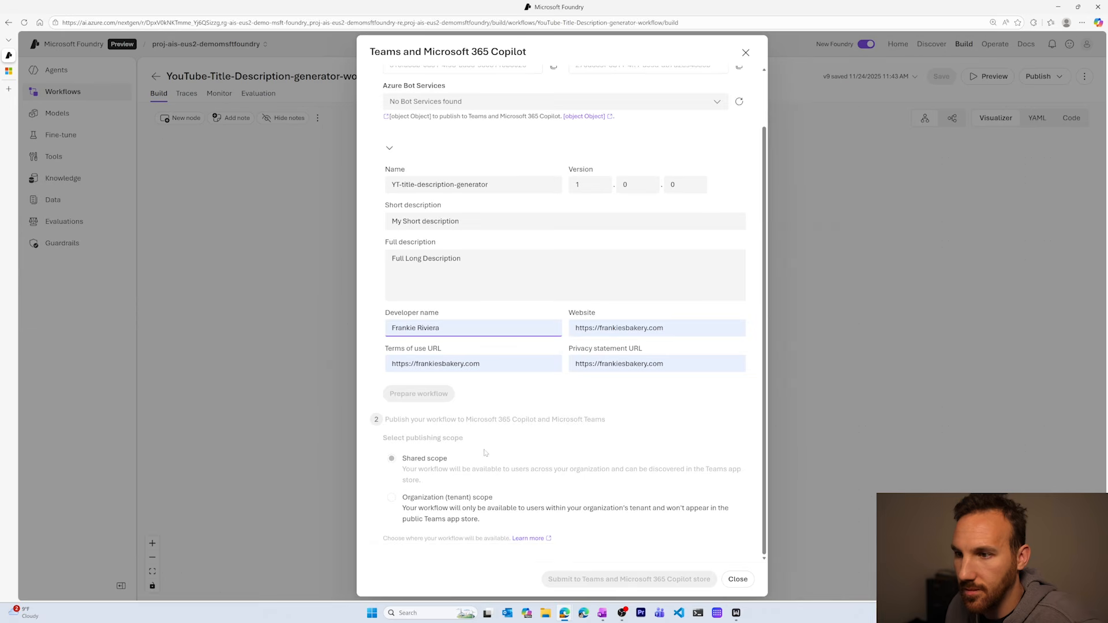
{"action": "scroll", "coordinate": [497, 387], "scroll_direction": "up", "scroll_amount": 1}
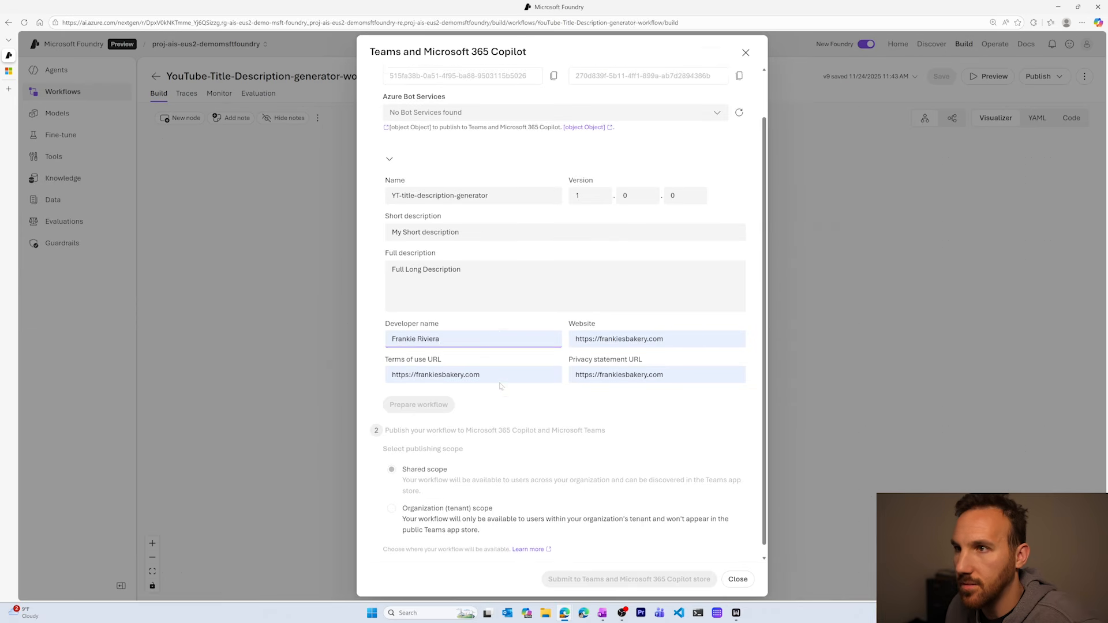
Create a new Azure Bot Service for the publication and prepare the workflow for Teams and Microsoft 365 Copilot.
{"action": "left_click", "coordinate": [465, 167]}
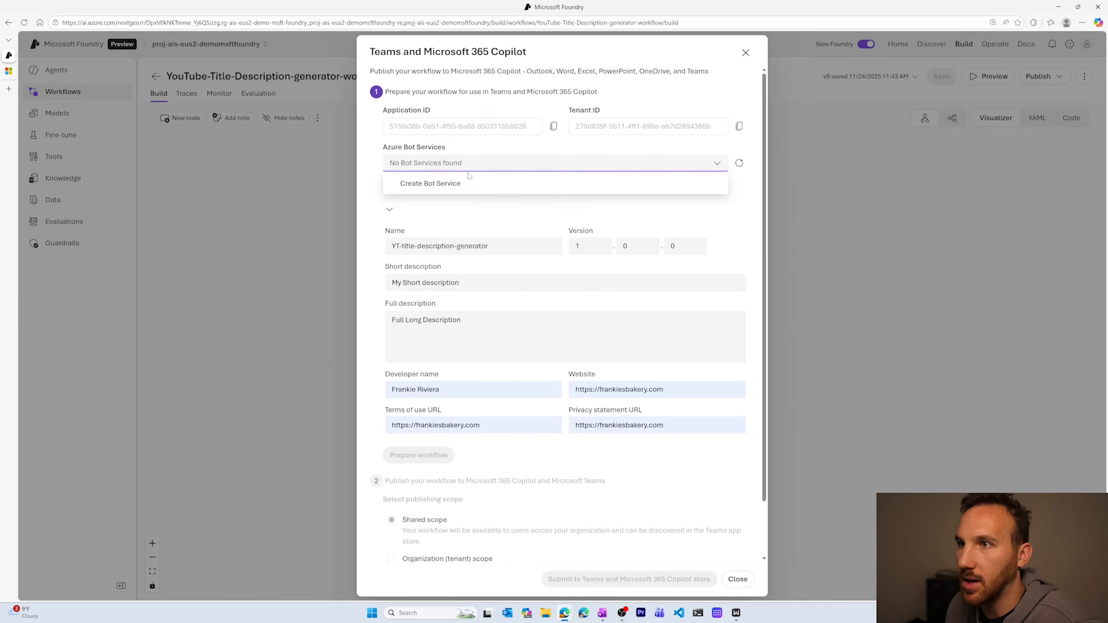
{"action": "left_click", "coordinate": [470, 182]}
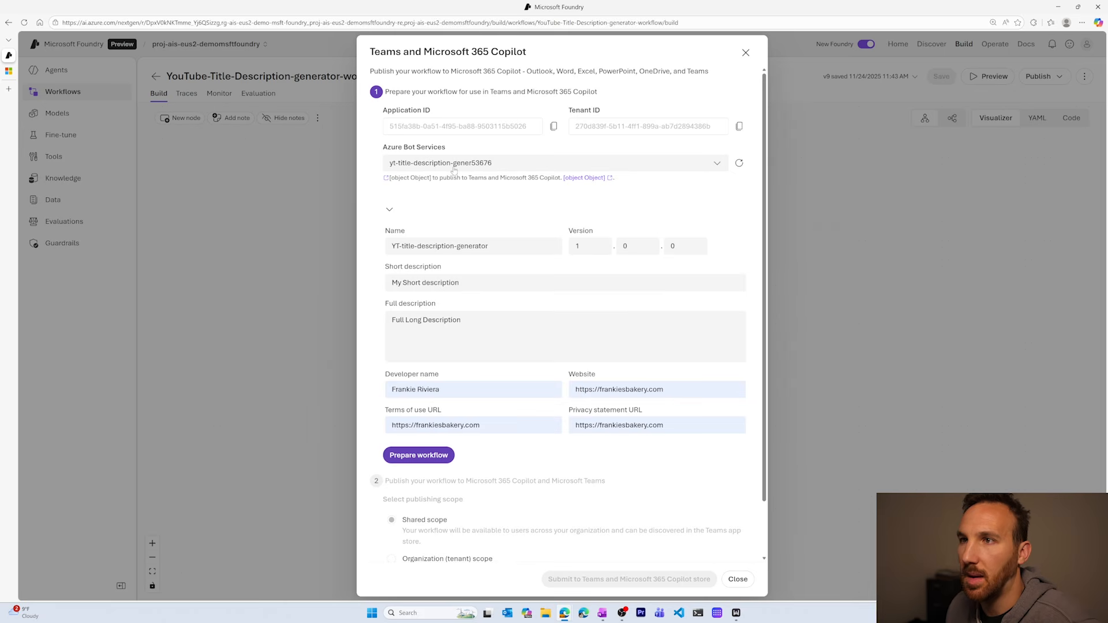
{"action": "scroll", "coordinate": [438, 174], "scroll_direction": "down", "scroll_amount": 2}
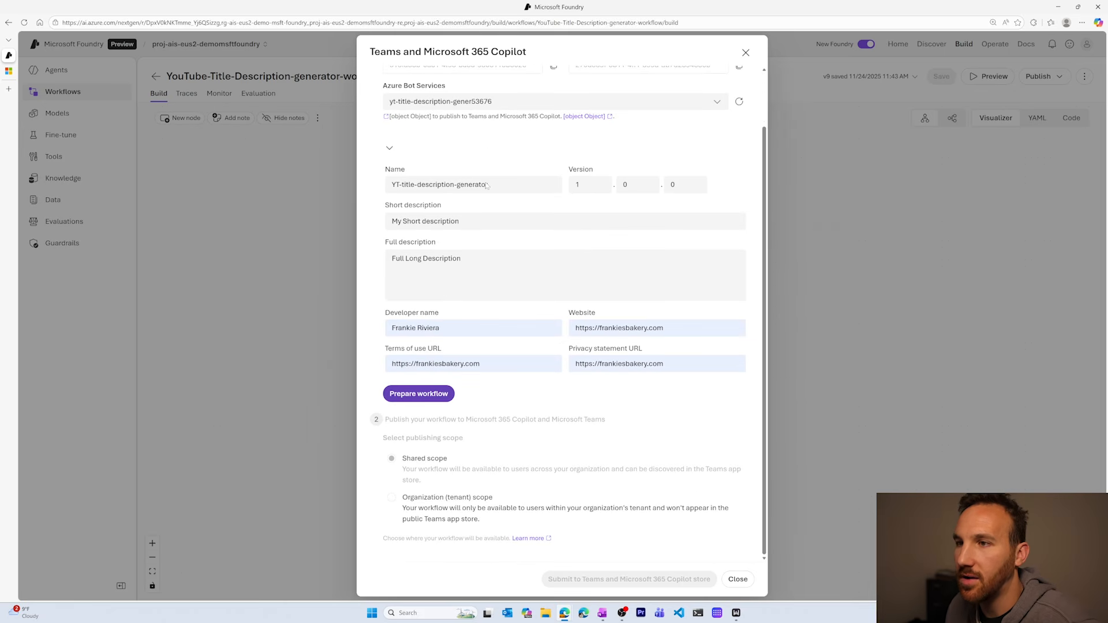
{"action": "left_click", "coordinate": [432, 393]}
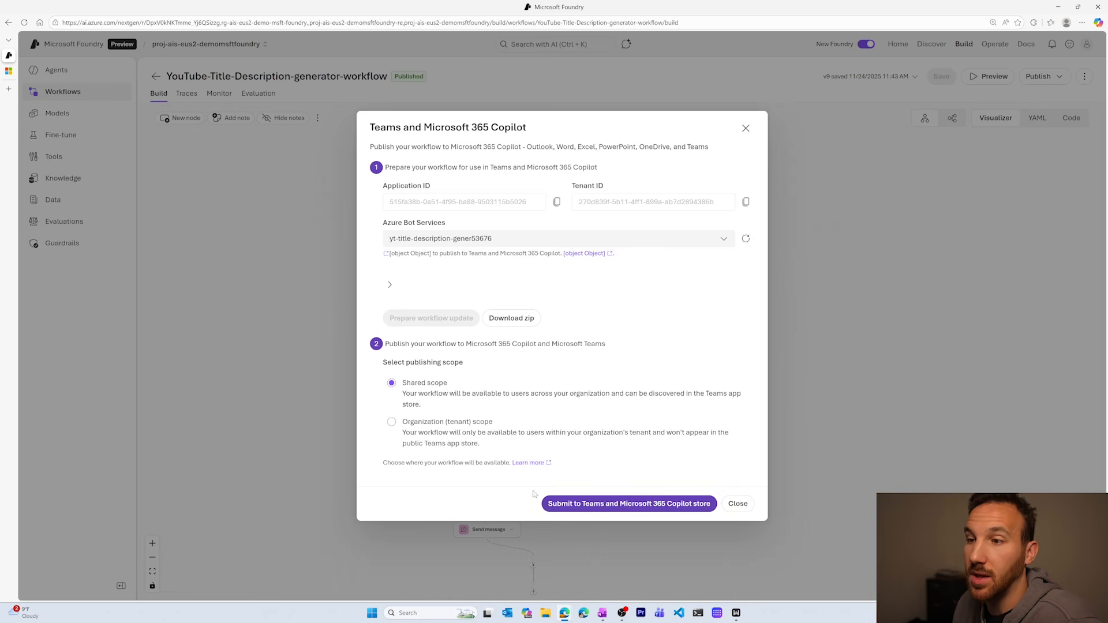
Submit the prepared workflow to the Teams and Microsoft 365 Copilot store with the shared publishing scope.
{"action": "left_click", "coordinate": [630, 507]}
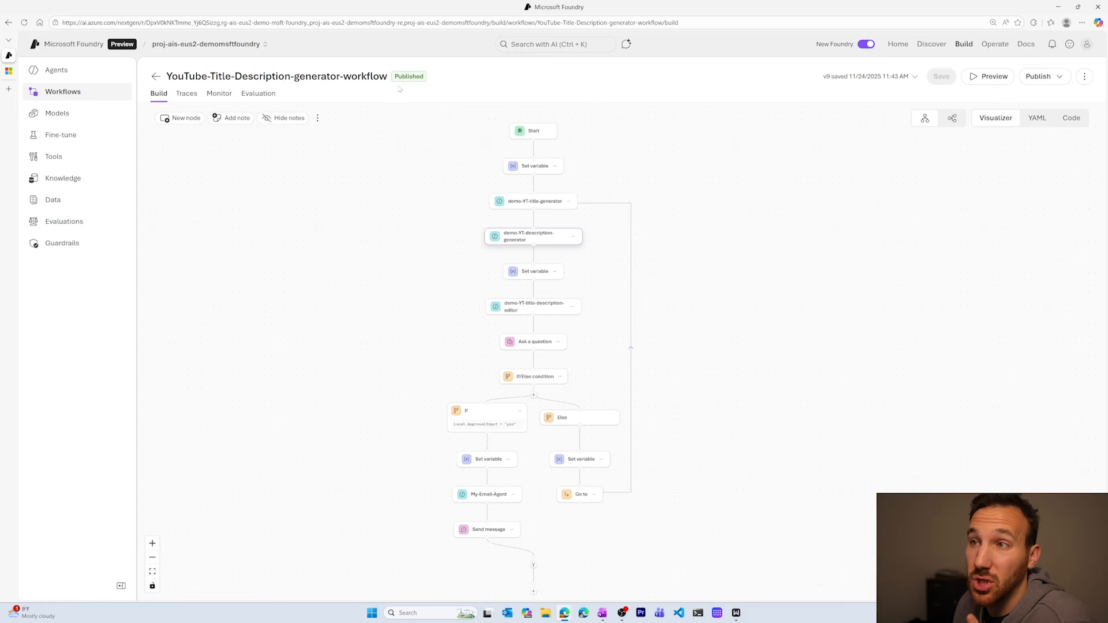
{"action": "left_click_drag", "start_coordinate": [399, 88], "coordinate": [407, 136]}
{"action": "left_click", "coordinate": [416, 128]}
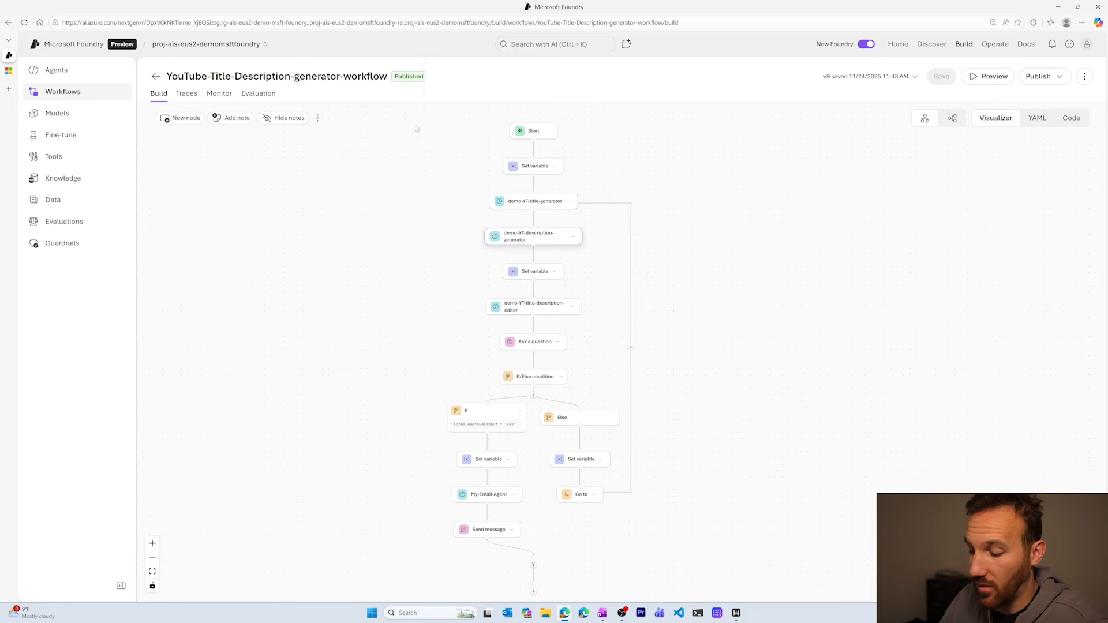
Enlarge the page, view the published workflow's application details, and close them.
{"action": "key", "text": "ctrl+plus"}
{"action": "key", "text": "ctrl+plus"}
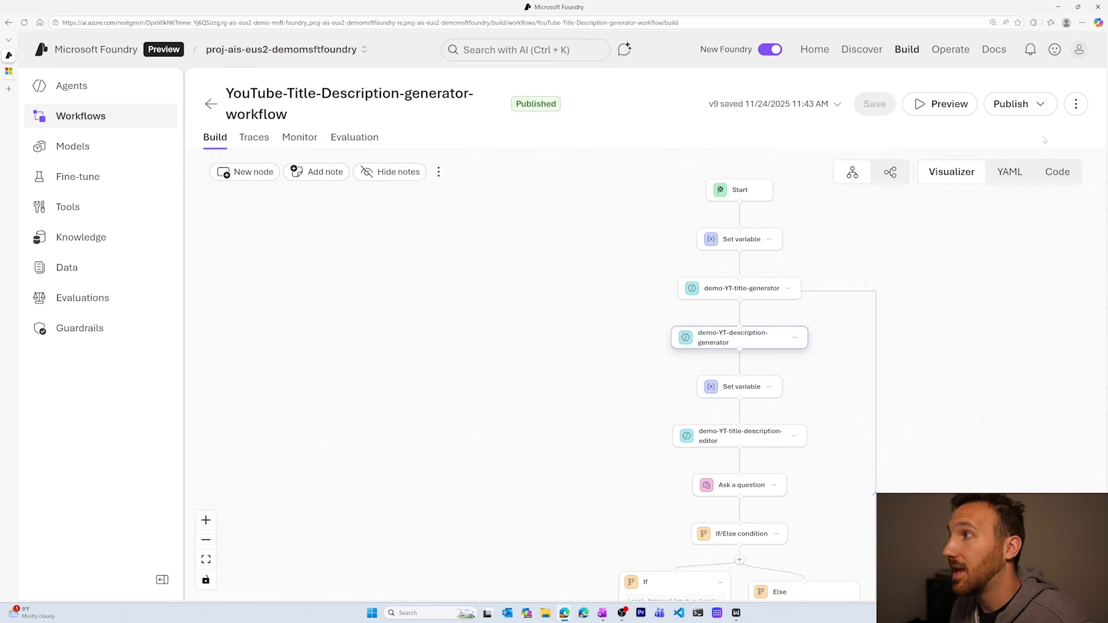
{"action": "left_click", "coordinate": [1042, 107]}
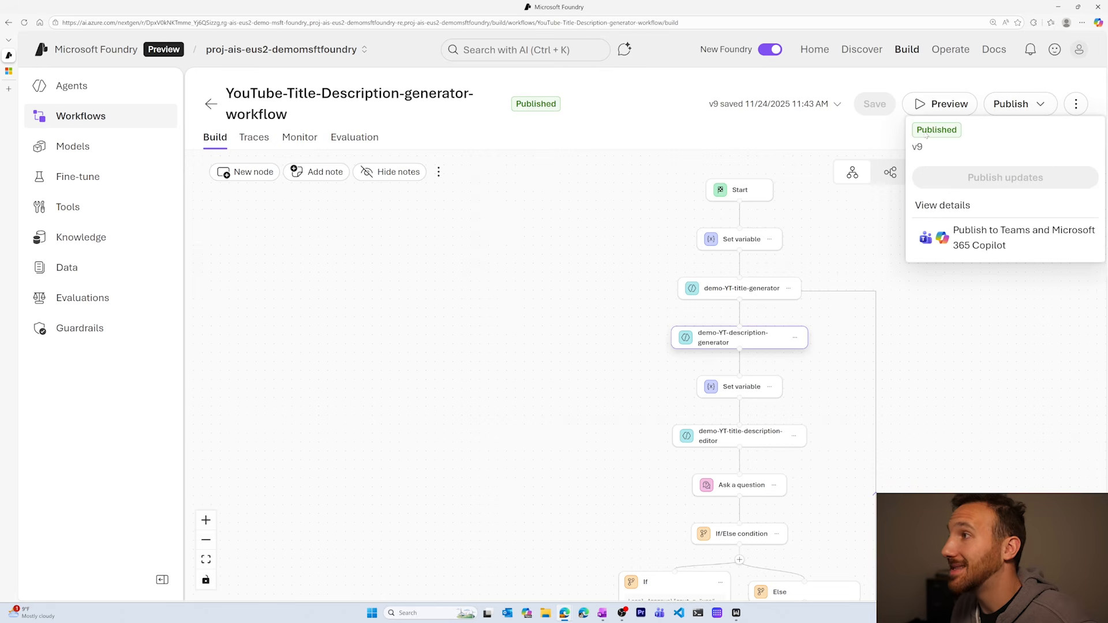
{"action": "left_click", "coordinate": [962, 206]}
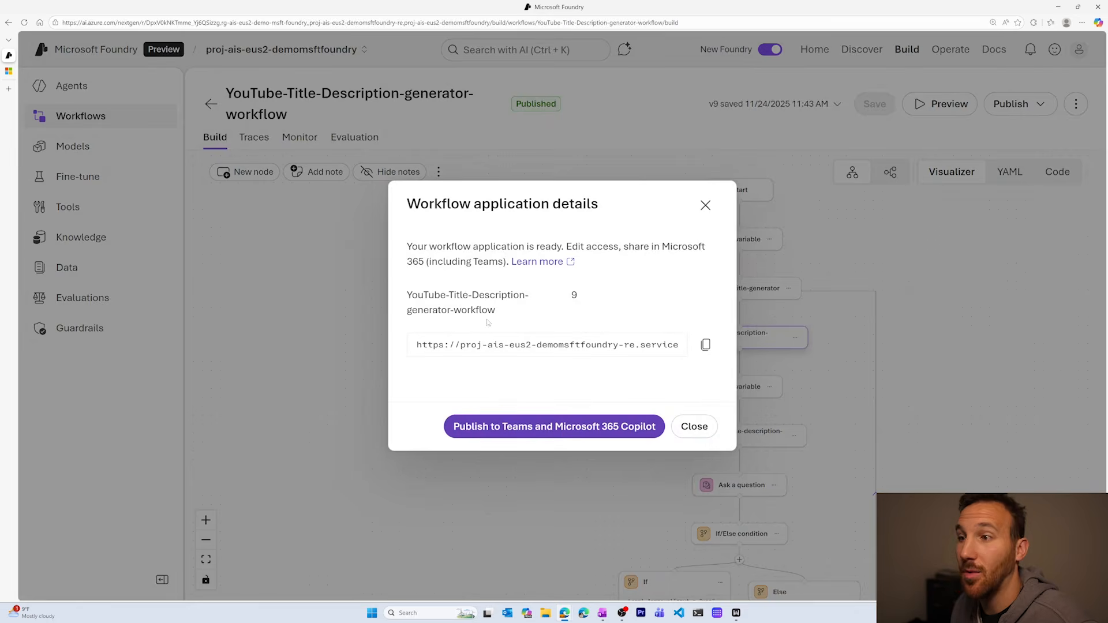
{"action": "left_click", "coordinate": [705, 205]}
Reopen the workflow's Teams and Microsoft 365 Copilot publishing form, check its fields, and close it without submitting.
{"action": "left_click", "coordinate": [1009, 111]}
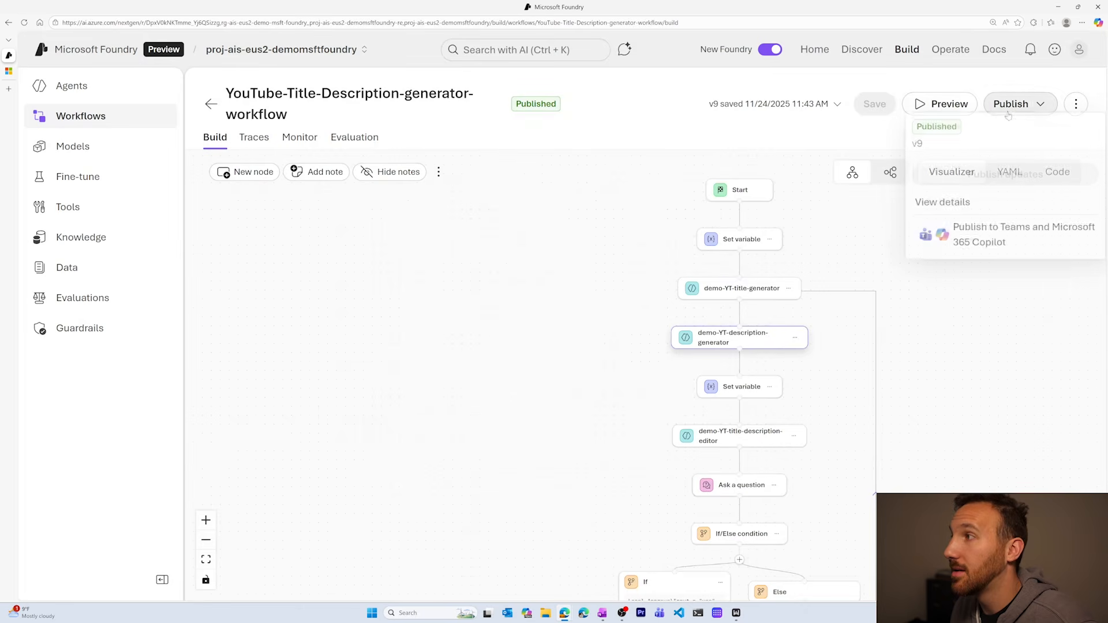
{"action": "left_click", "coordinate": [999, 238]}
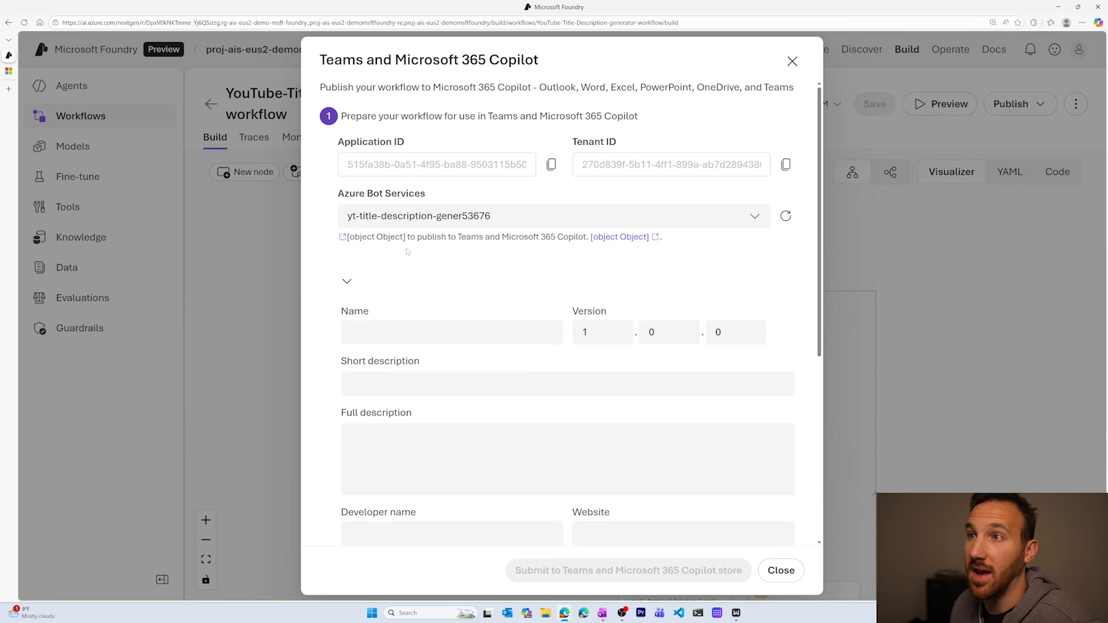
{"action": "left_click", "coordinate": [792, 62]}
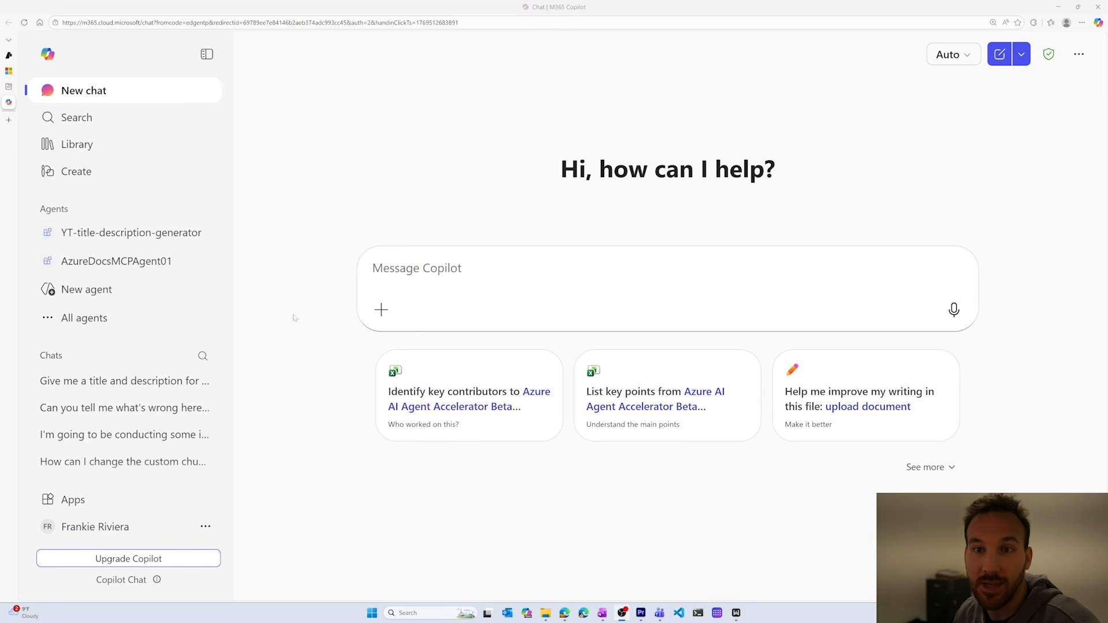
Switch to Microsoft 365 Copilot, open the YT-title-description-generator agent from all agents, and collapse the navigation sidebar.
{"action": "left_click", "coordinate": [84, 317]}
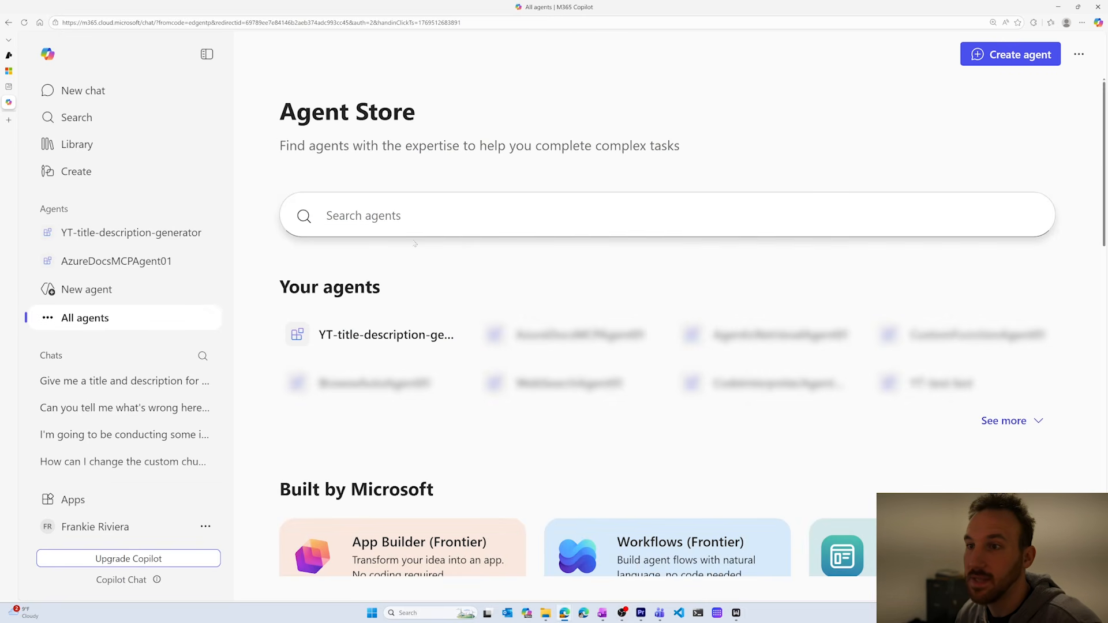
{"action": "left_click", "coordinate": [403, 345]}
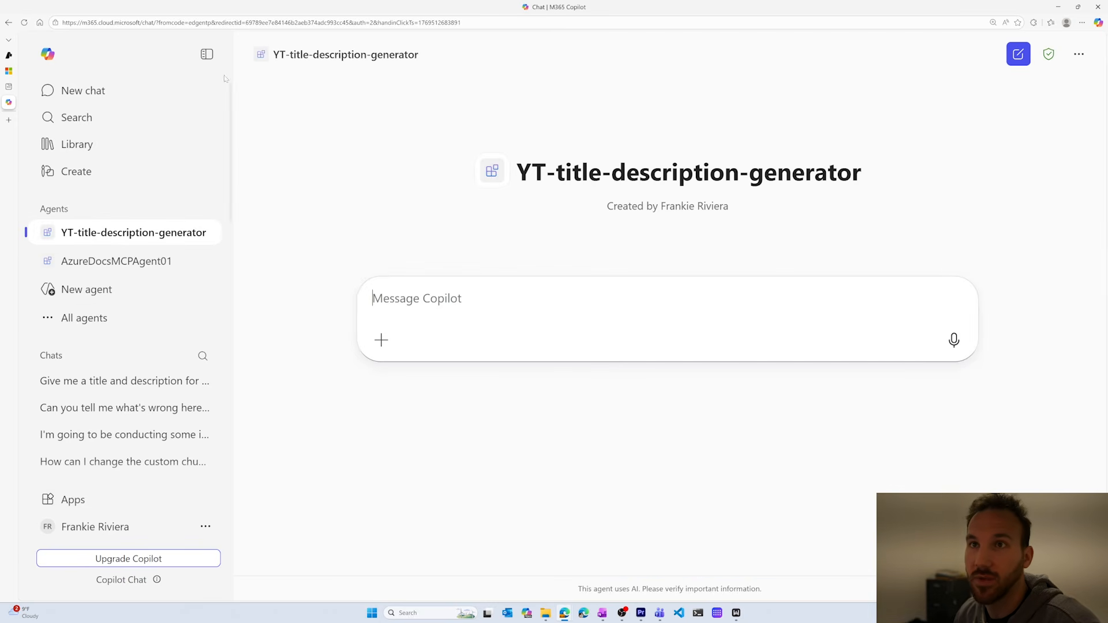
{"action": "left_click", "coordinate": [206, 54]}
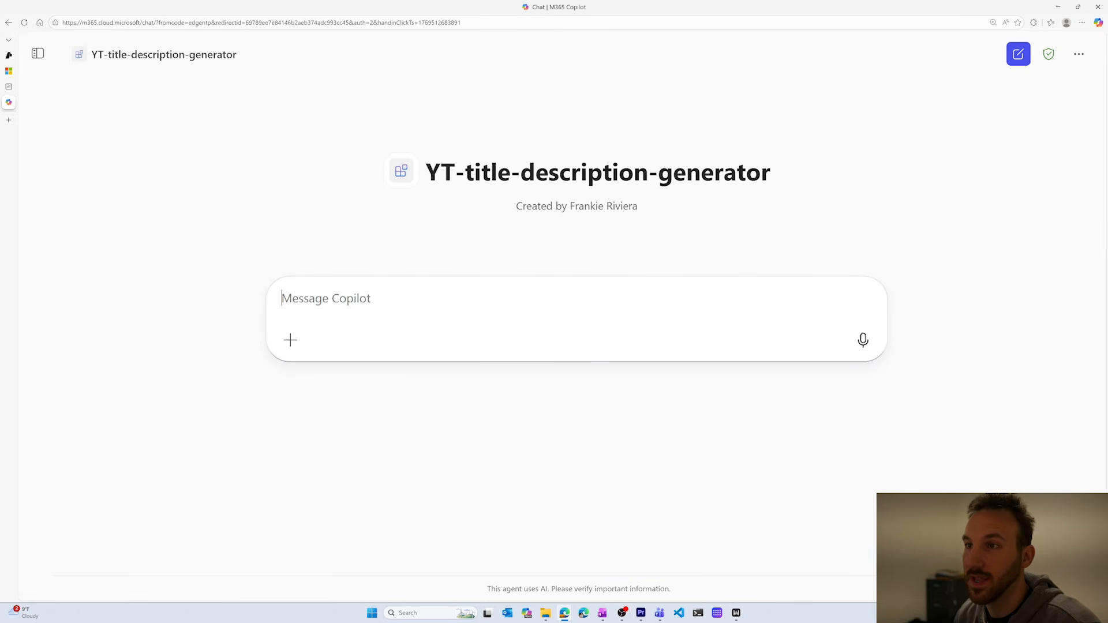
Send the agent the prompt "Give me a title and description of a YouTube Video that talks about how to publish a multi agent workflow to M365".
{"action": "type", "text": "Give"}
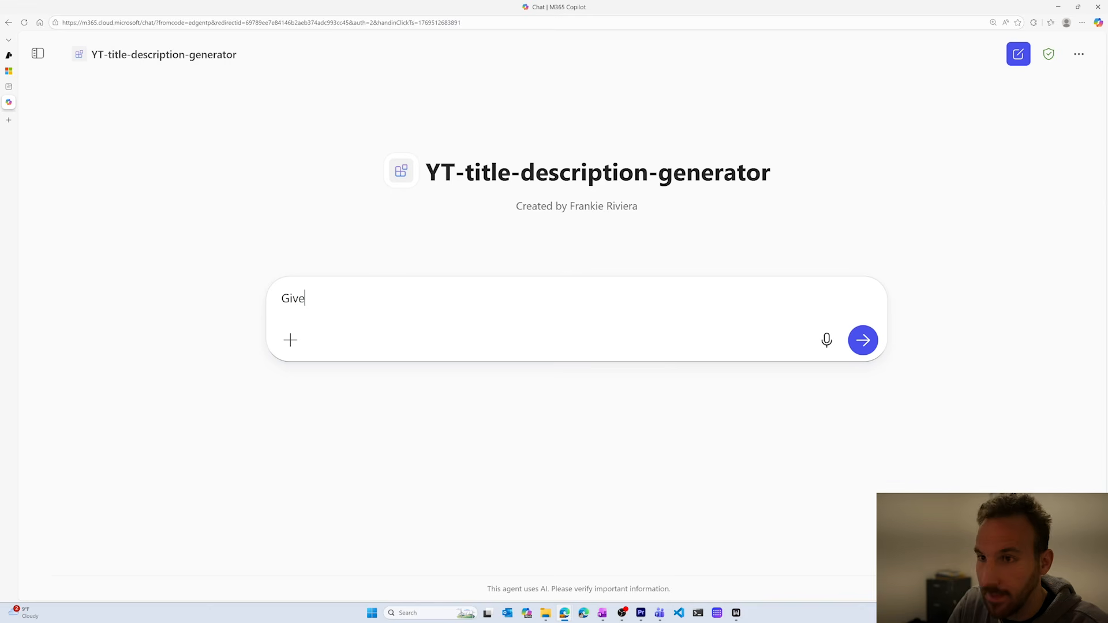
{"action": "type", "text": " me a titl"}
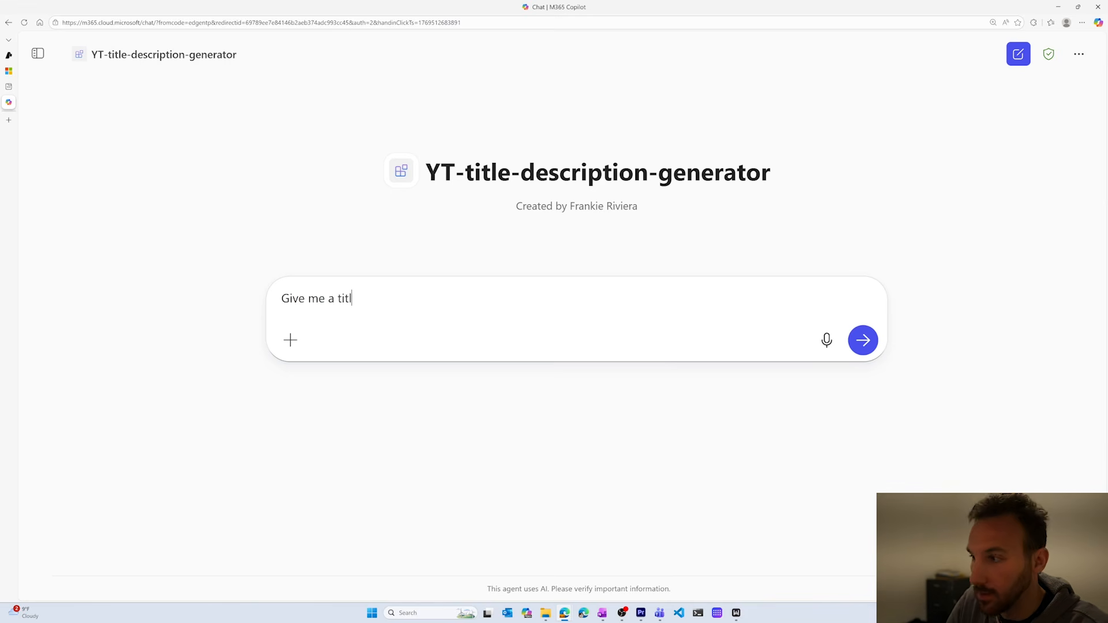
{"action": "type", "text": "e and des"}
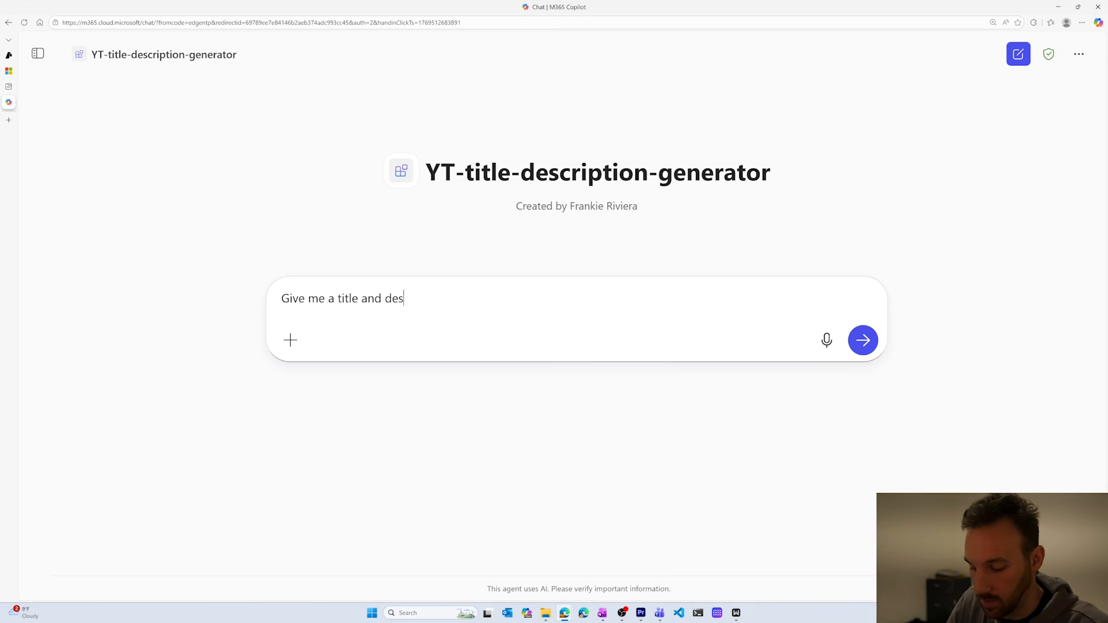
{"action": "type", "text": "cription fo a"}
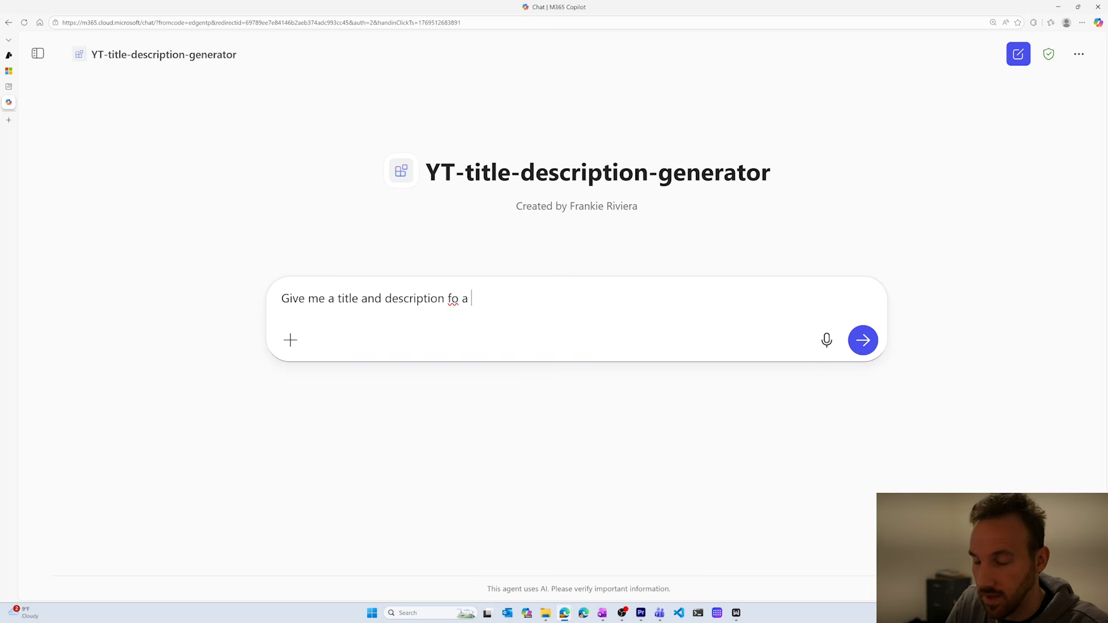
{"action": "key", "text": "BackSpace"}
{"action": "key", "text": "BackSpace"}
{"action": "key", "text": "BackSpace"}
{"action": "key", "text": "BackSpace"}
{"action": "key", "text": "BackSpace"}
{"action": "type", "text": "of a Y"}
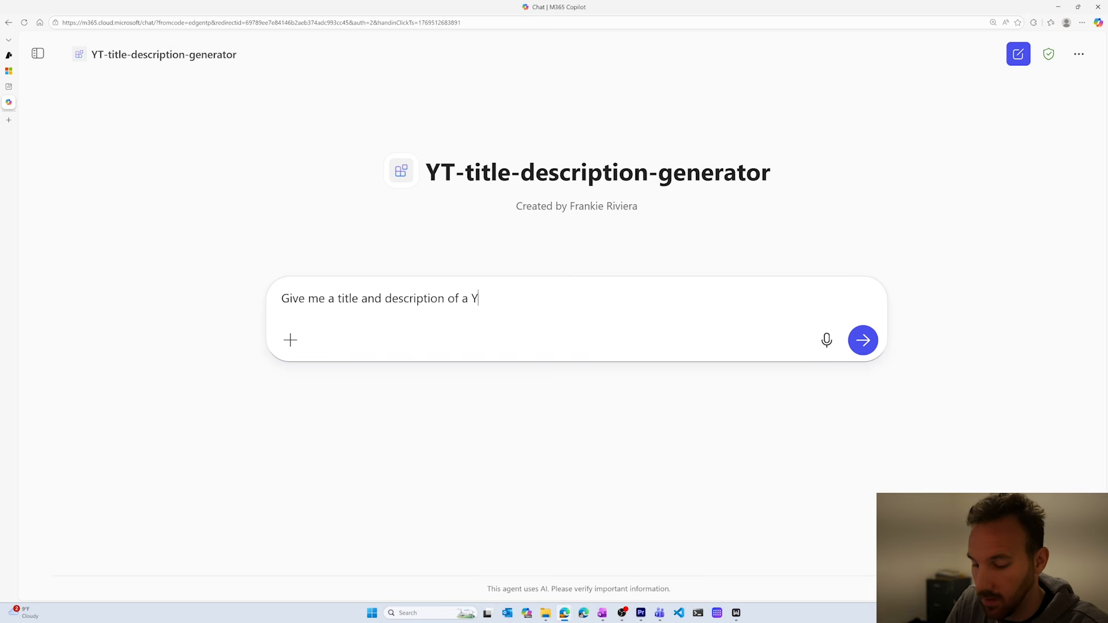
{"action": "type", "text": "ouTube Vid"}
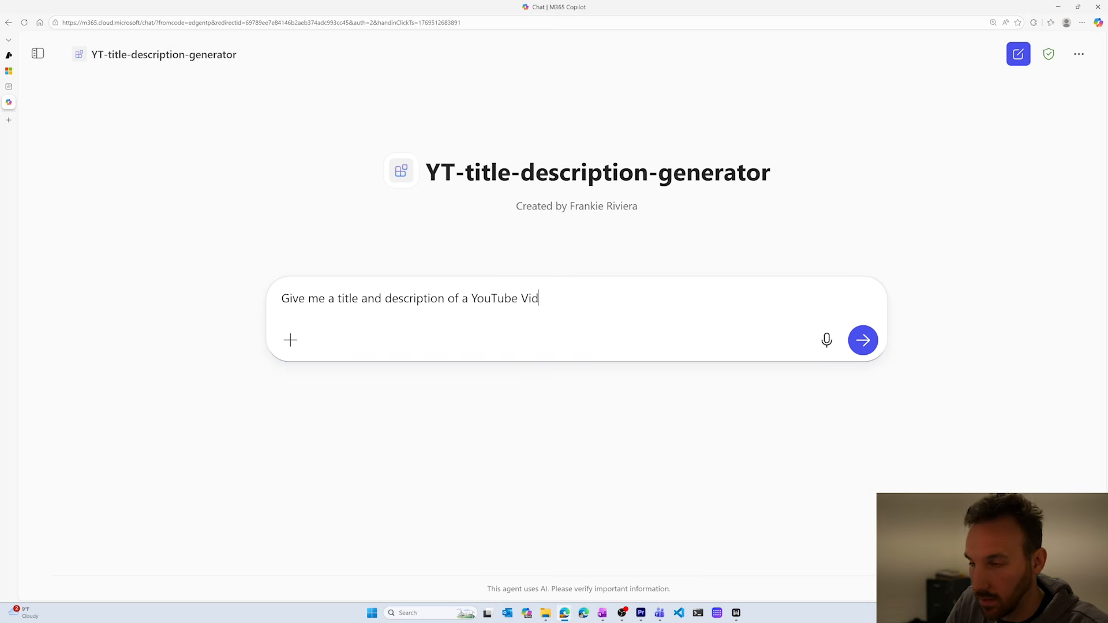
{"action": "type", "text": "eo th"}
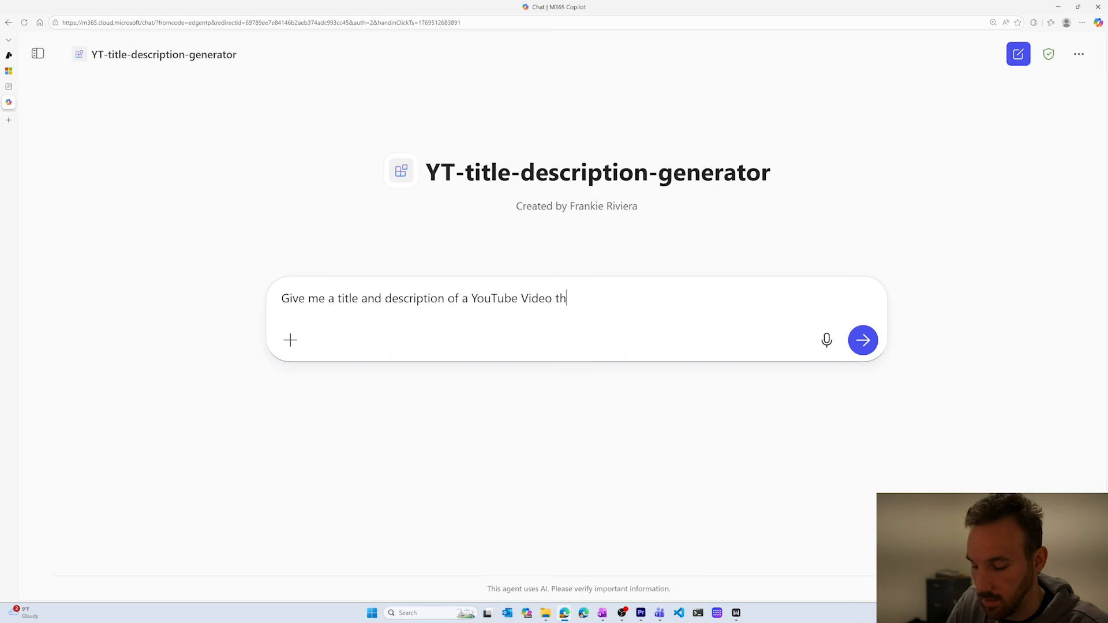
{"action": "type", "text": "at talkes"}
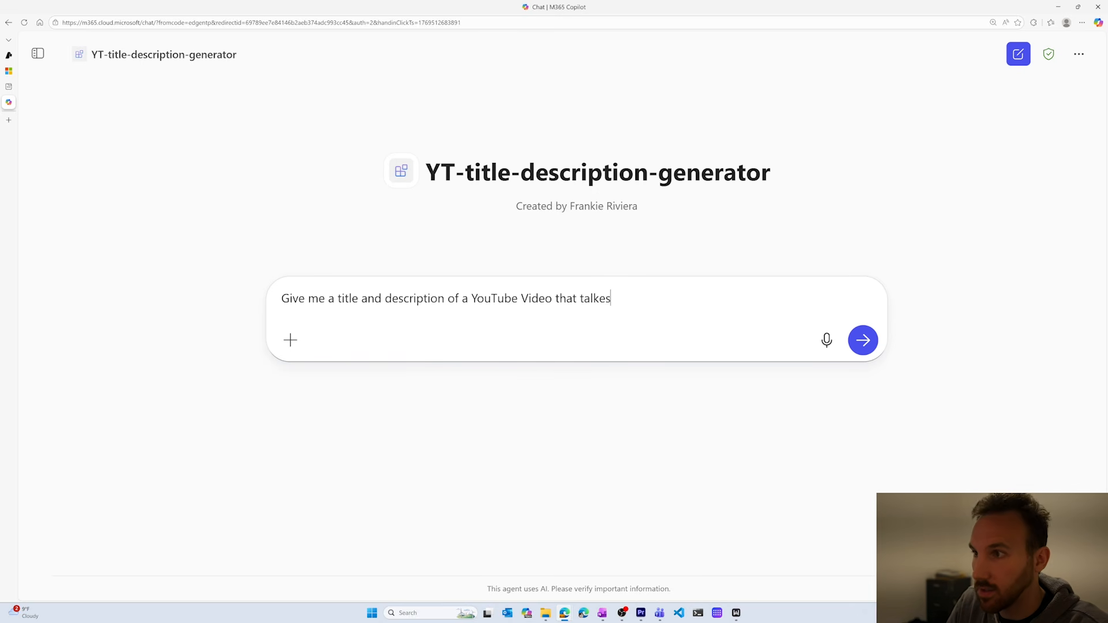
{"action": "key", "text": "BackSpace"}
{"action": "type", "text": "s a"}
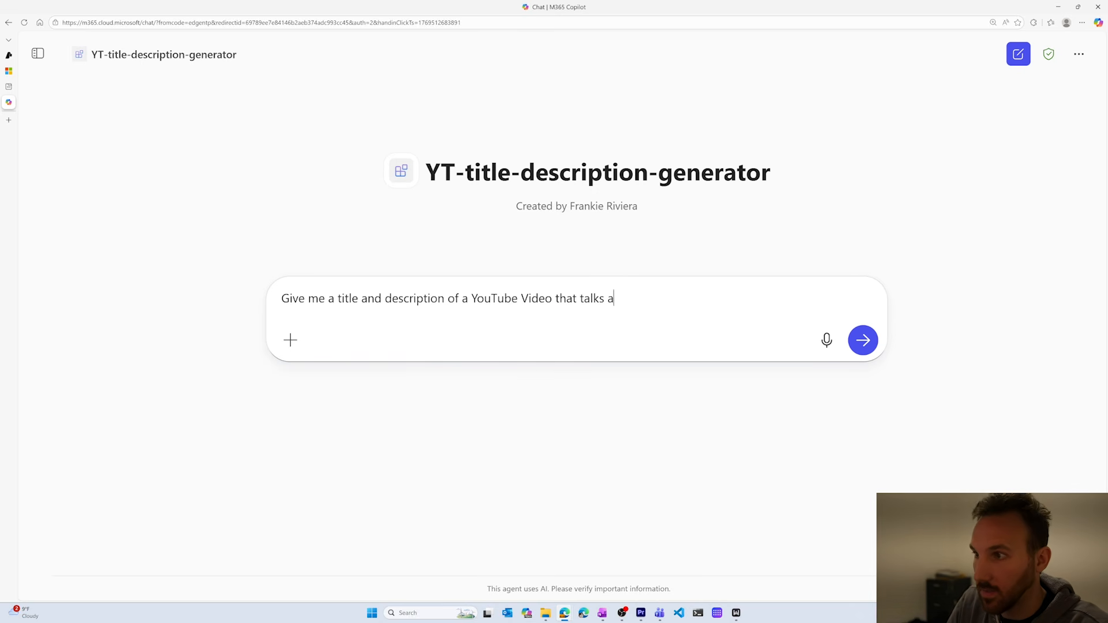
{"action": "type", "text": "bout how to pu"}
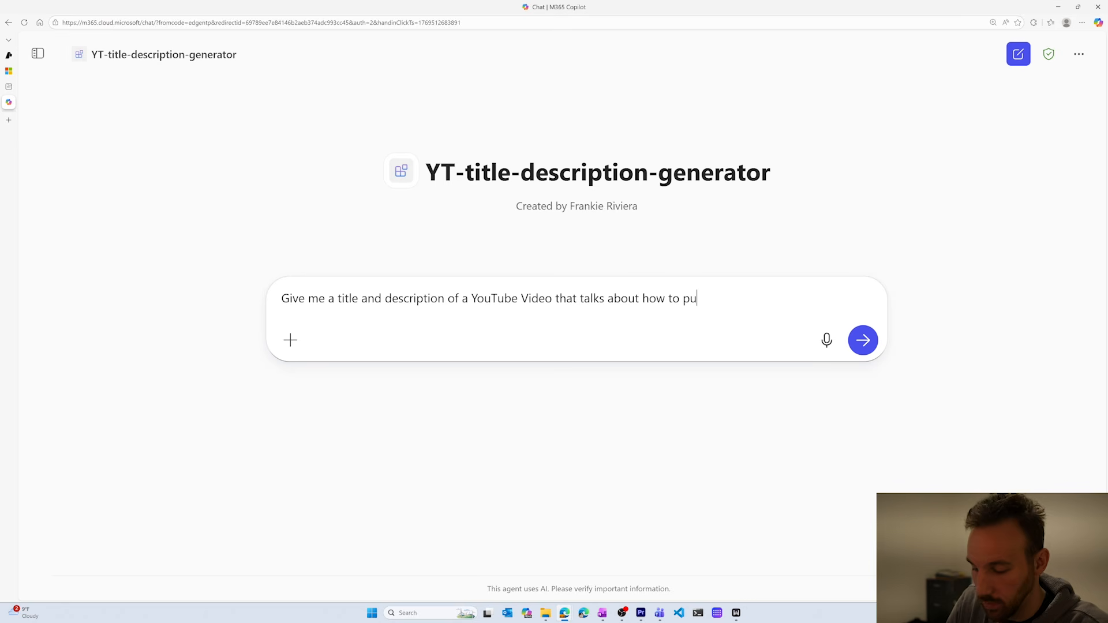
{"action": "type", "text": "blish a mul"}
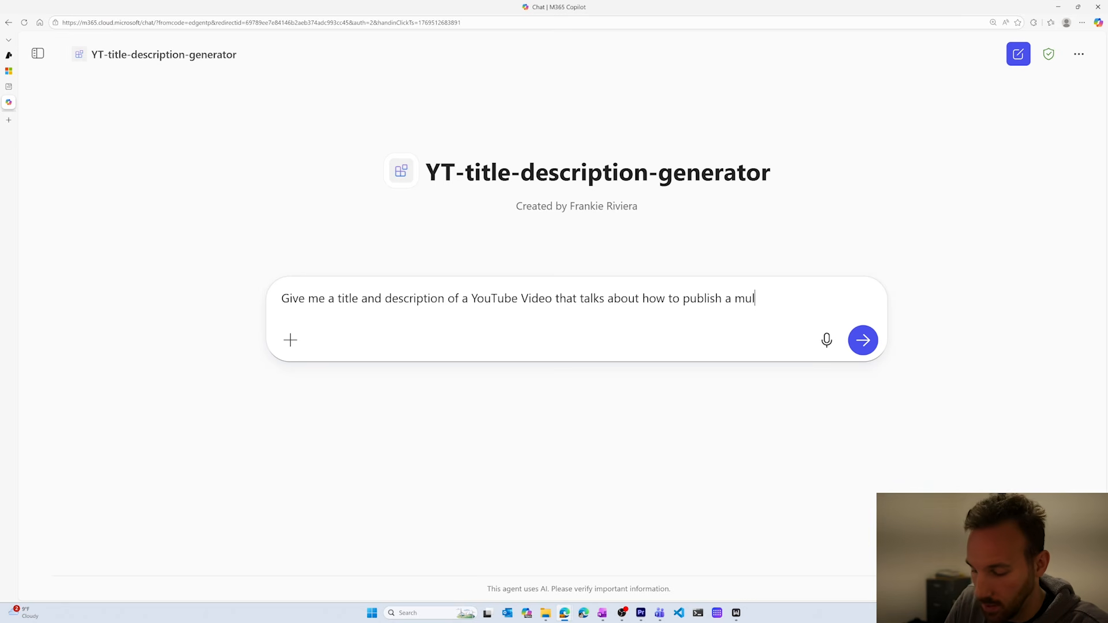
{"action": "type", "text": "ti agent workfl"}
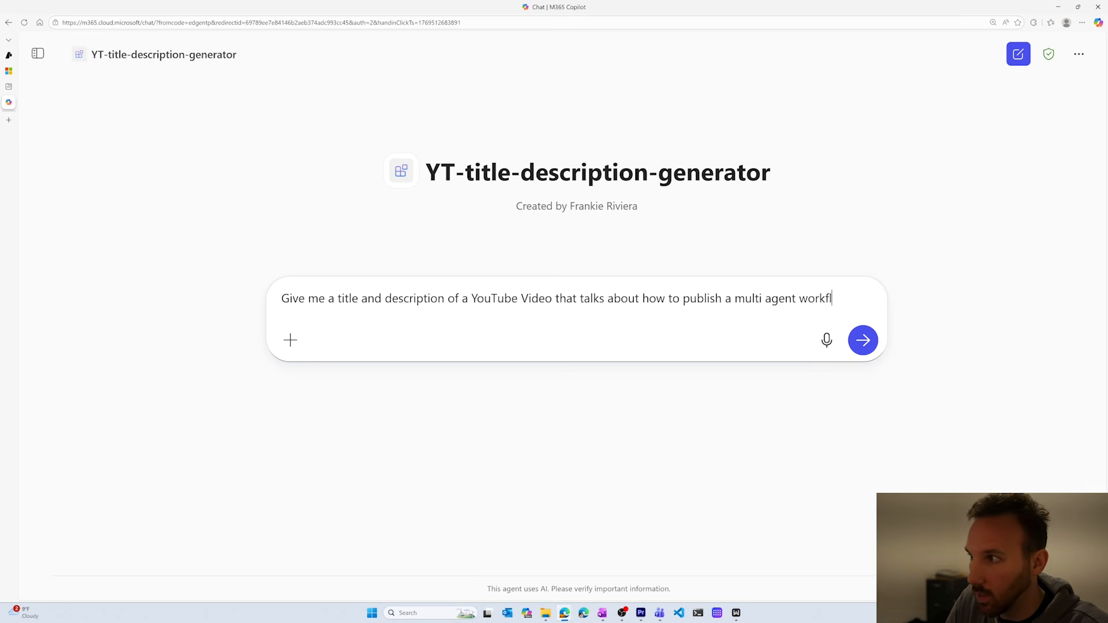
{"action": "type", "text": "ow to "}
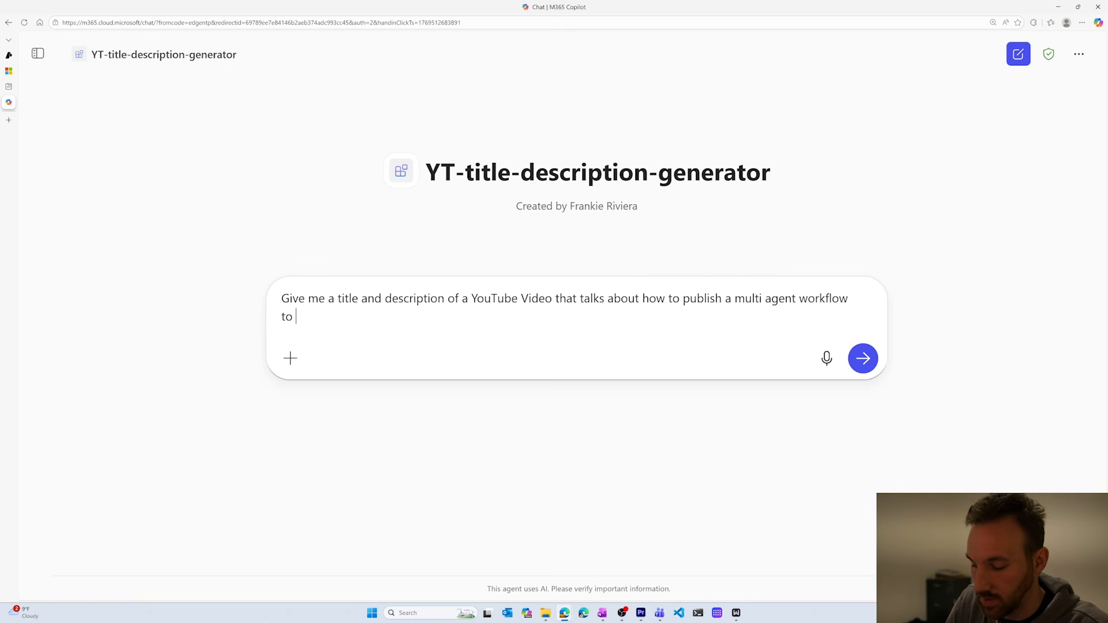
{"action": "type", "text": "M365"}
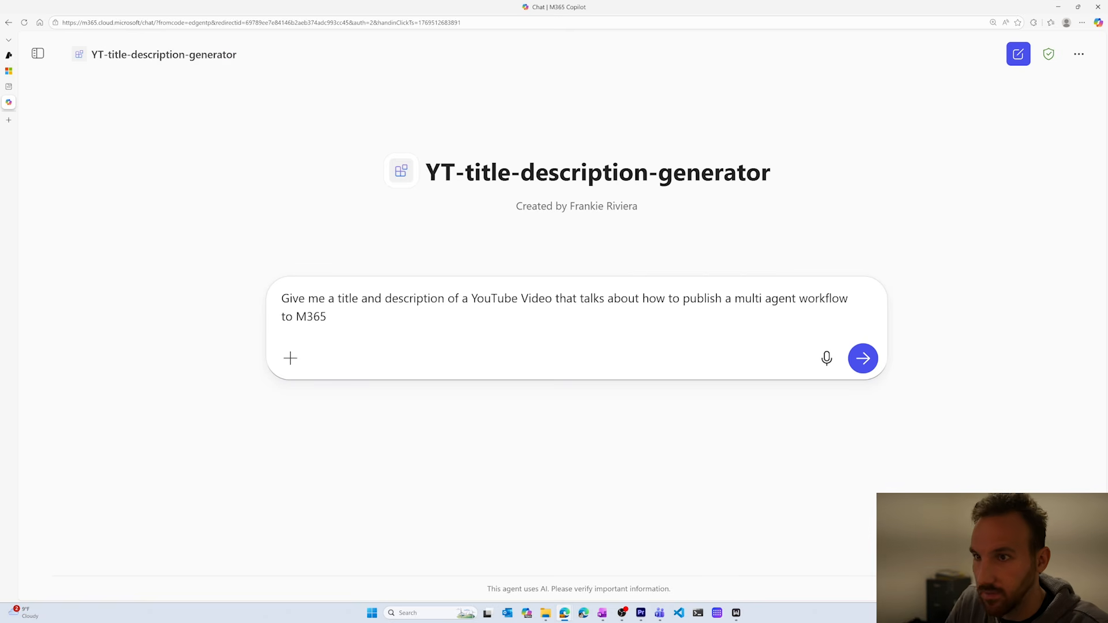
{"action": "key", "text": "Return"}
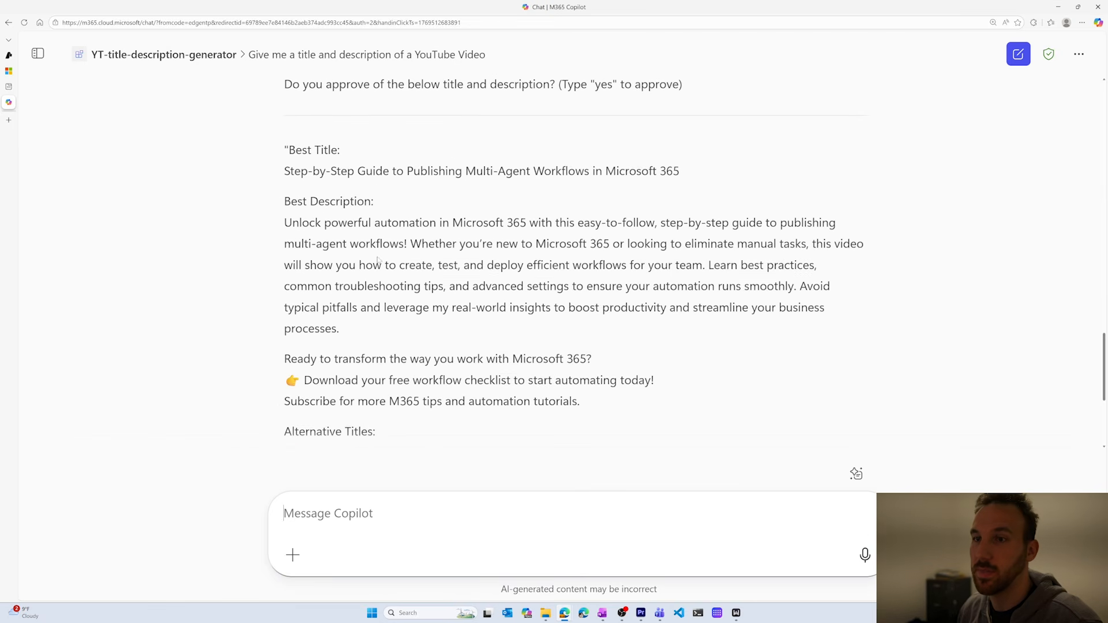
Review the agent's proposed title and description and approve them with the reply "yes".
{"action": "scroll", "coordinate": [374, 179], "scroll_direction": "up", "scroll_amount": 1}
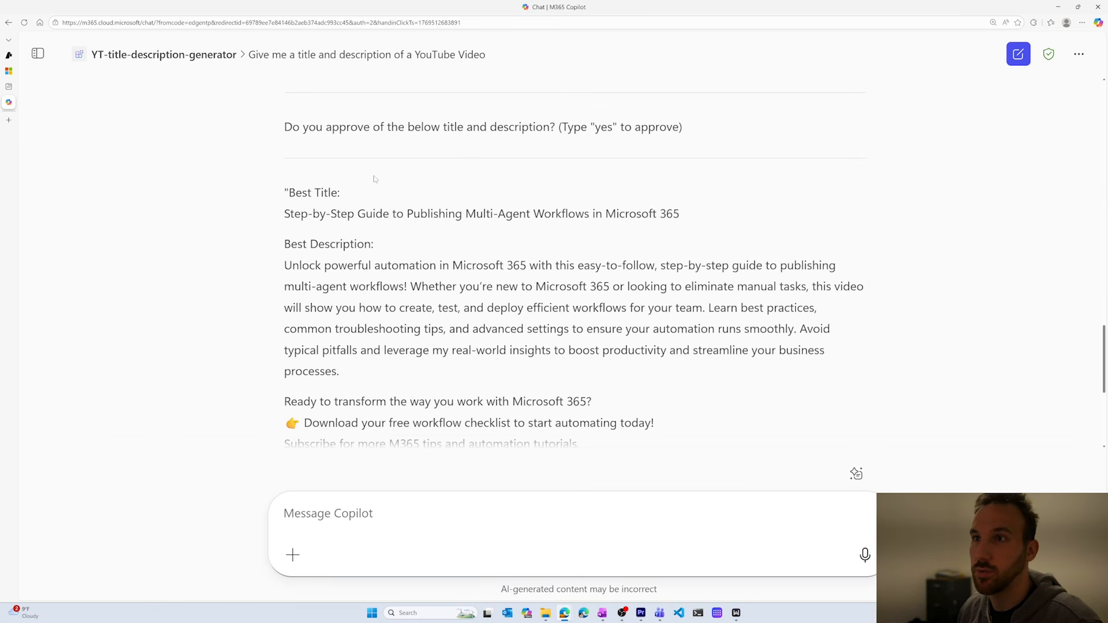
{"action": "left_click", "coordinate": [428, 506]}
{"action": "type", "text": "yes"}
{"action": "key", "text": "Return"}
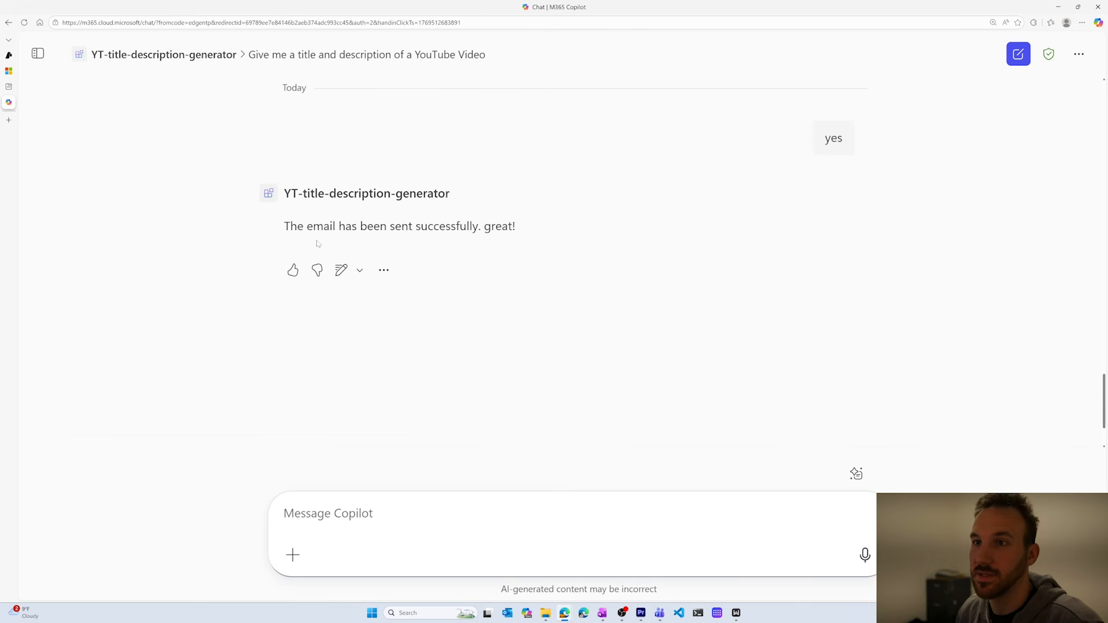
{"action": "scroll", "coordinate": [542, 231], "scroll_direction": "up", "scroll_amount": 10}
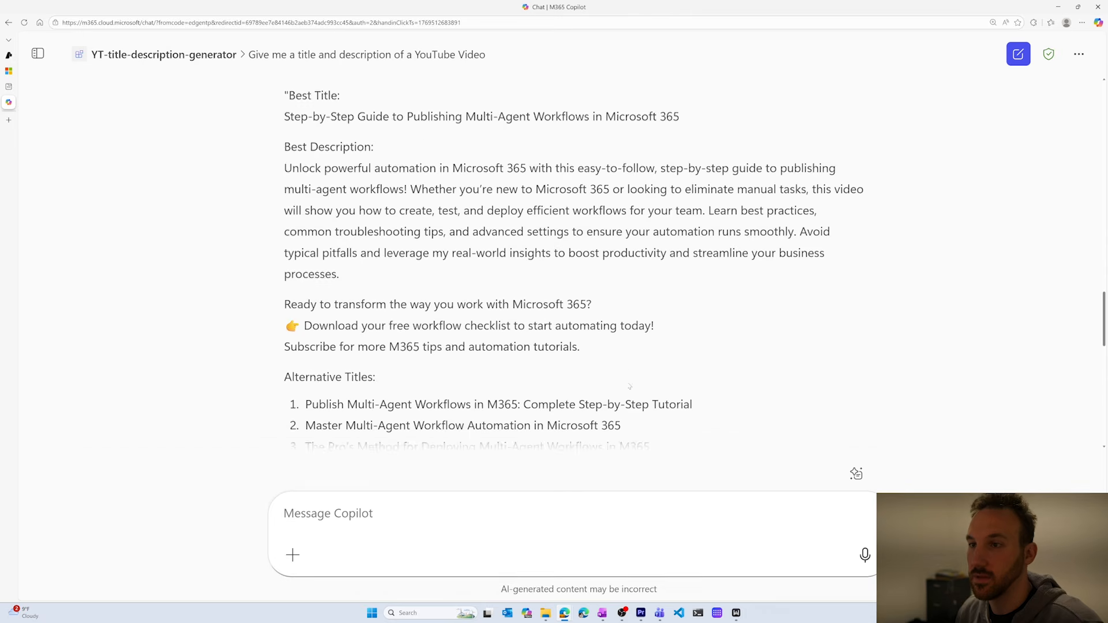
{"action": "scroll", "coordinate": [606, 346], "scroll_direction": "down", "scroll_amount": 3}
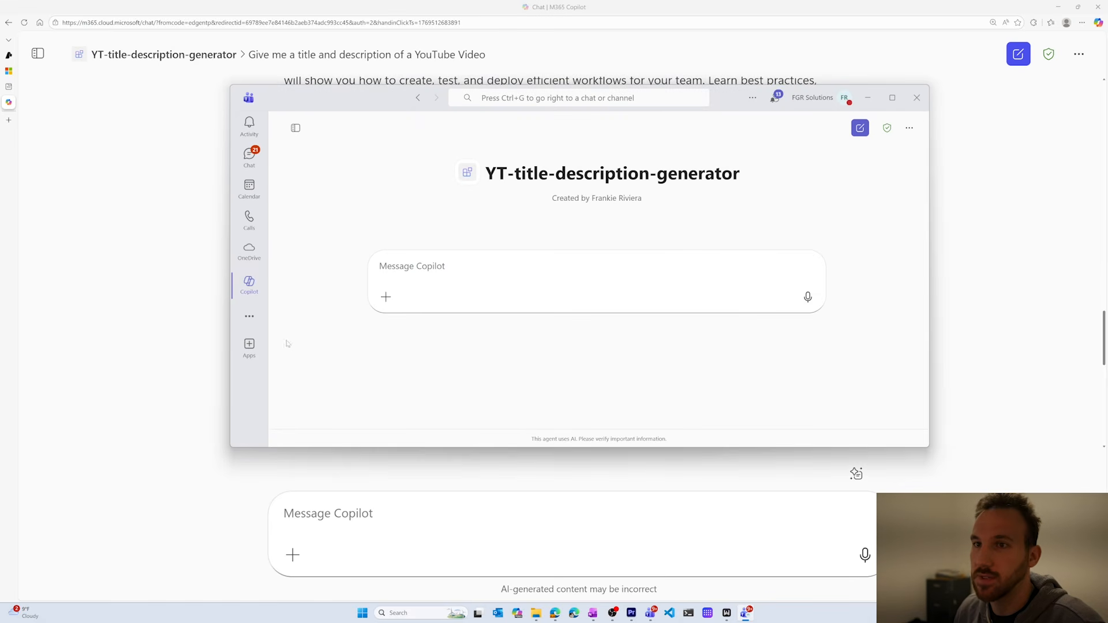
Switch to Teams and check the YT-title-description-generator entry in the M365 Copilot agents list.
{"action": "left_click", "coordinate": [295, 127]}
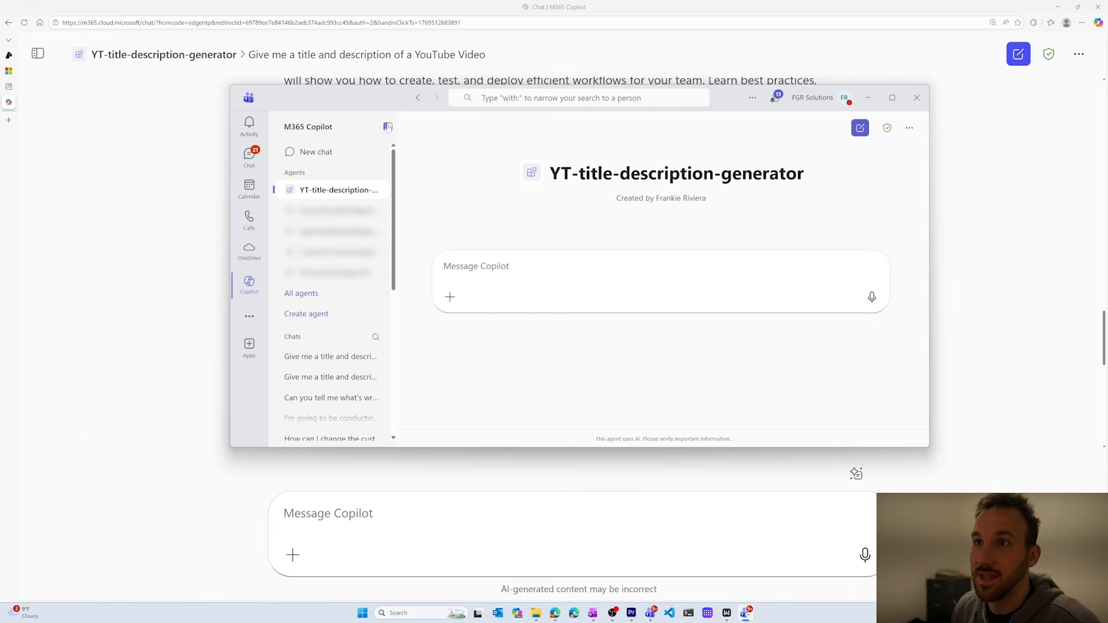
{"action": "left_click", "coordinate": [388, 127]}
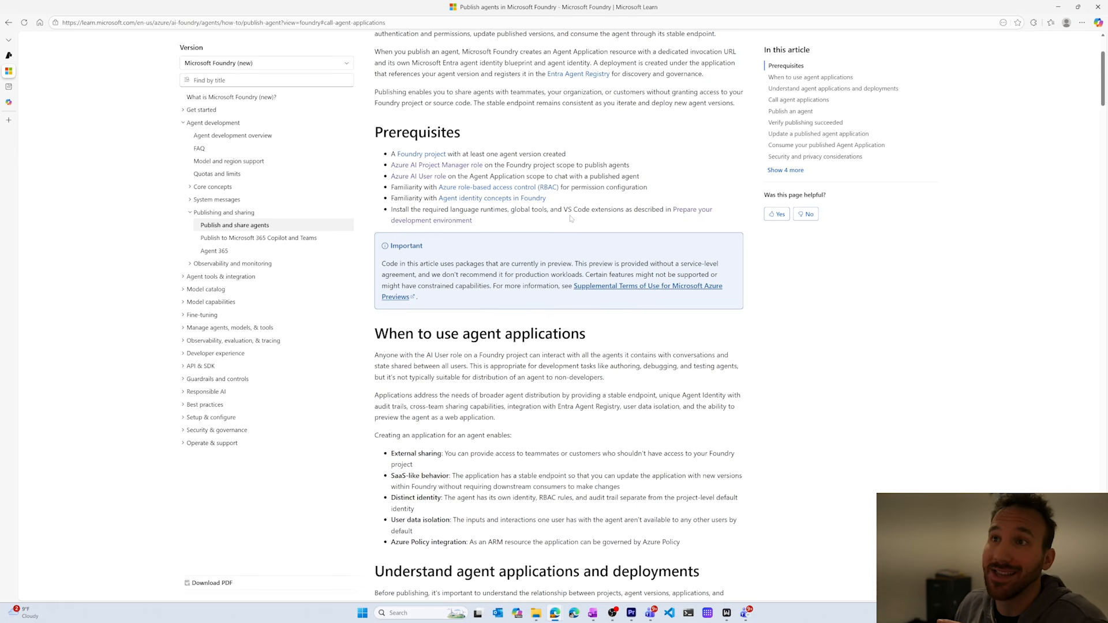
Switch to the Microsoft Learn article on publishing agents and examine its prerequisites.
{"action": "left_click_drag", "start_coordinate": [499, 228], "coordinate": [389, 150]}
{"action": "left_click", "coordinate": [366, 131]}
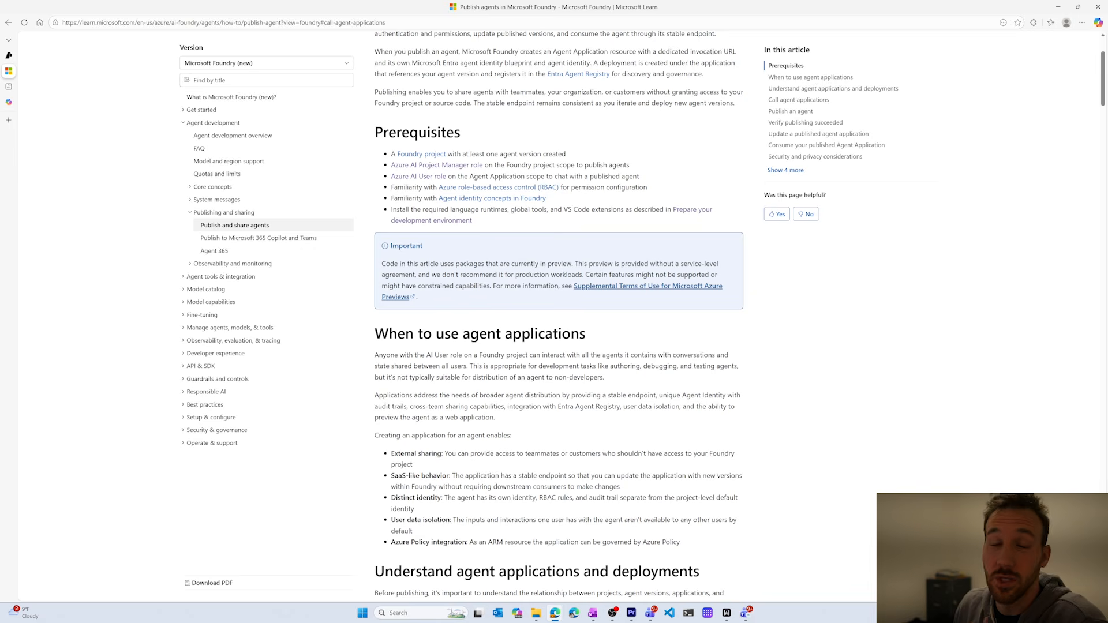